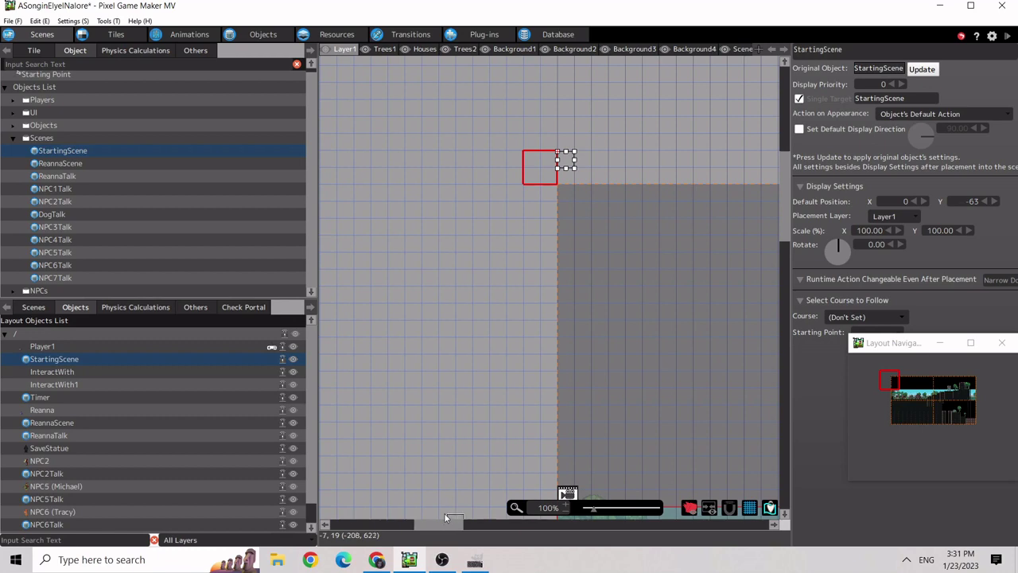
# View the Easy Cutscenes video in Chrome and the DialogueMenu.xcf text layers in GIMP, returning to Pixel Game Maker MV.
pyautogui.click(377, 560)
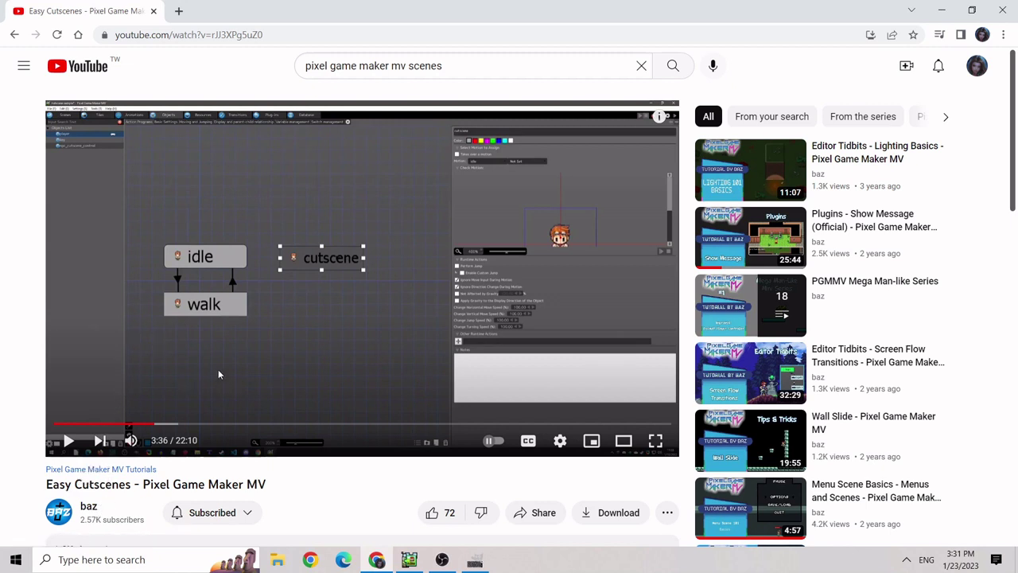
pyautogui.click(941, 9)
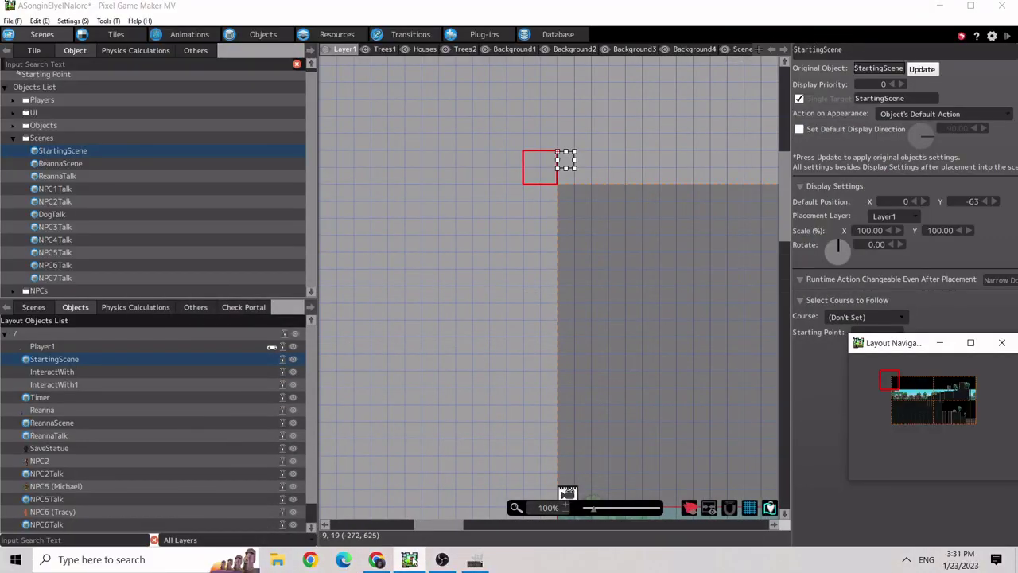
pyautogui.click(475, 560)
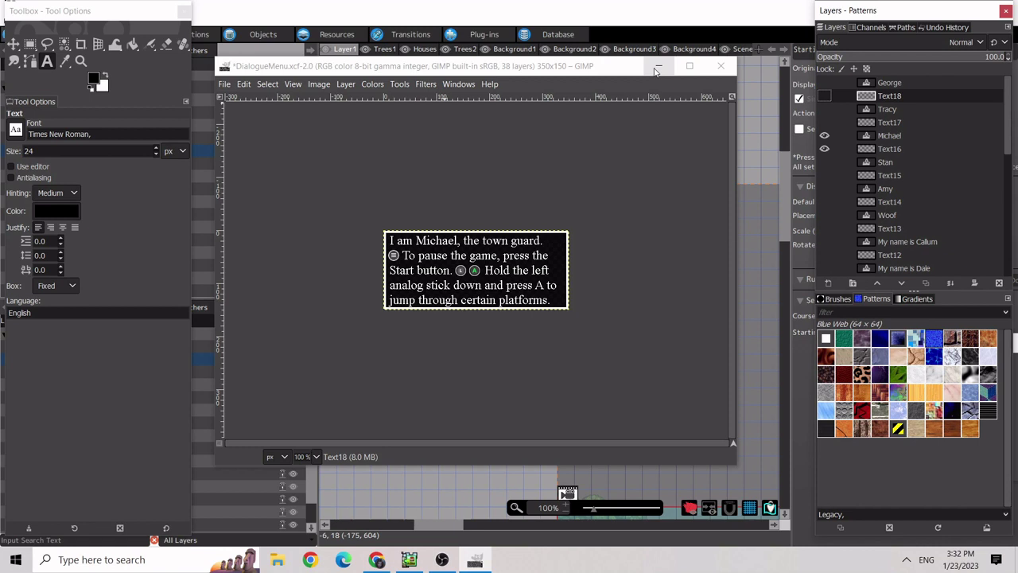
pyautogui.click(657, 66)
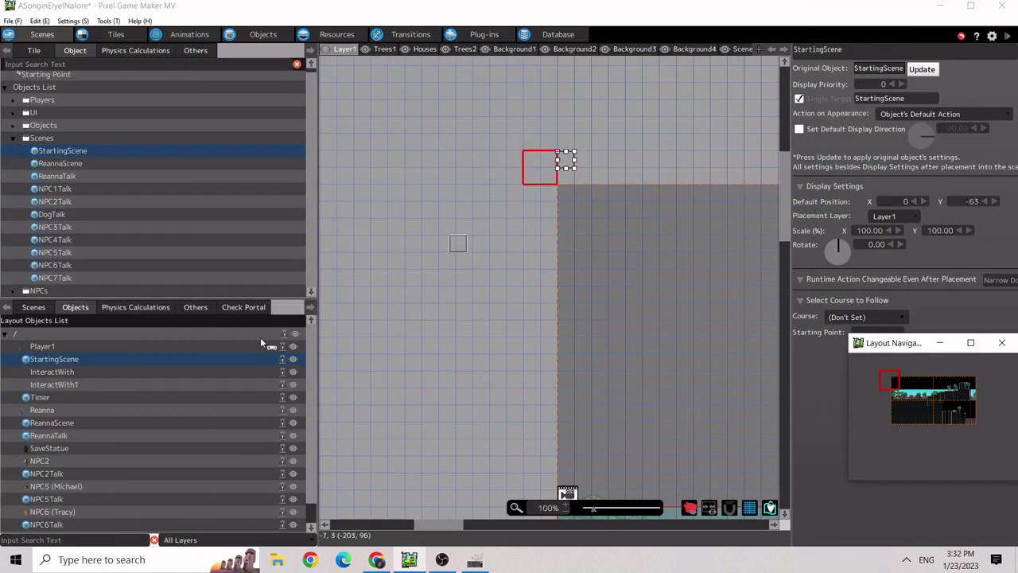
# Open the Village scene with its tile palette and look over the area around the player's starting ledge.
pyautogui.click(34, 51)
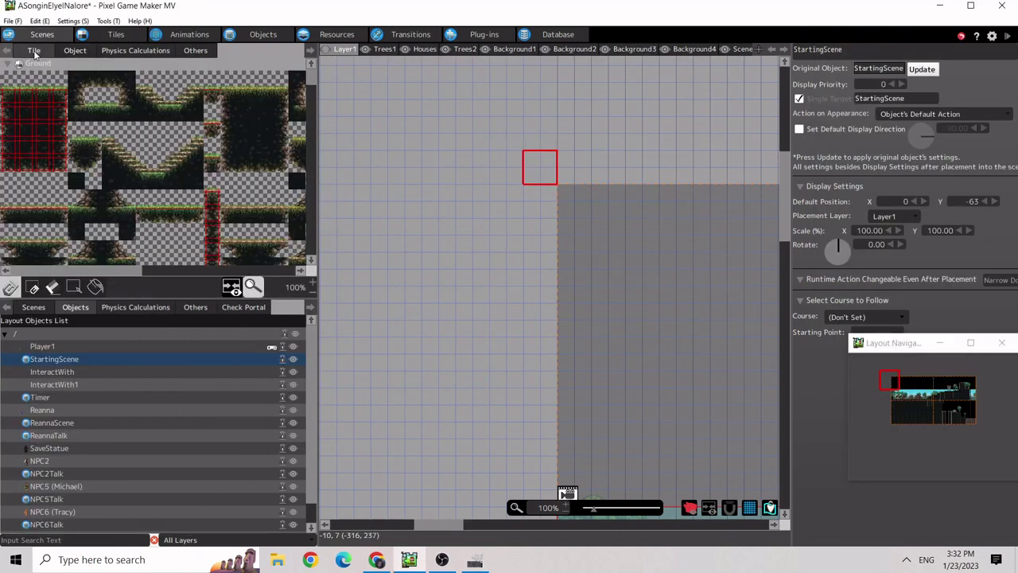
pyautogui.click(34, 306)
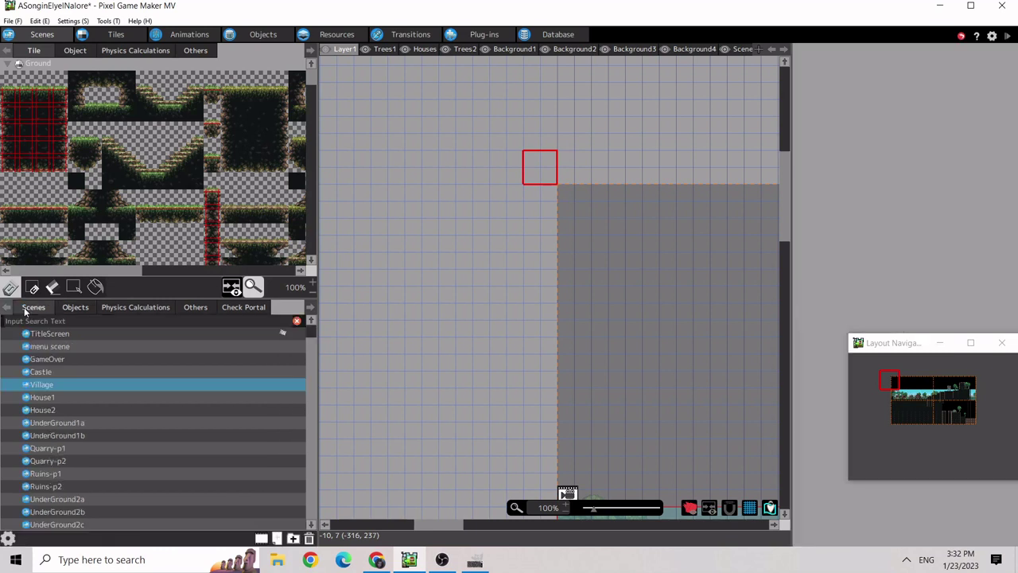
pyautogui.click(52, 387)
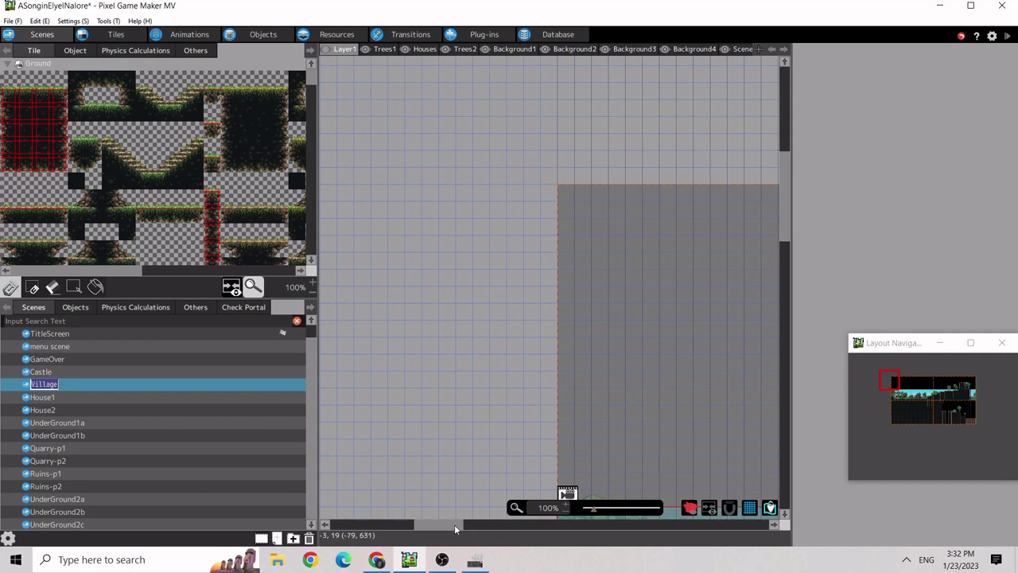
pyautogui.moveTo(457, 526); pyautogui.dragTo(484, 525)
pyautogui.scroll(-3, 458, 428)
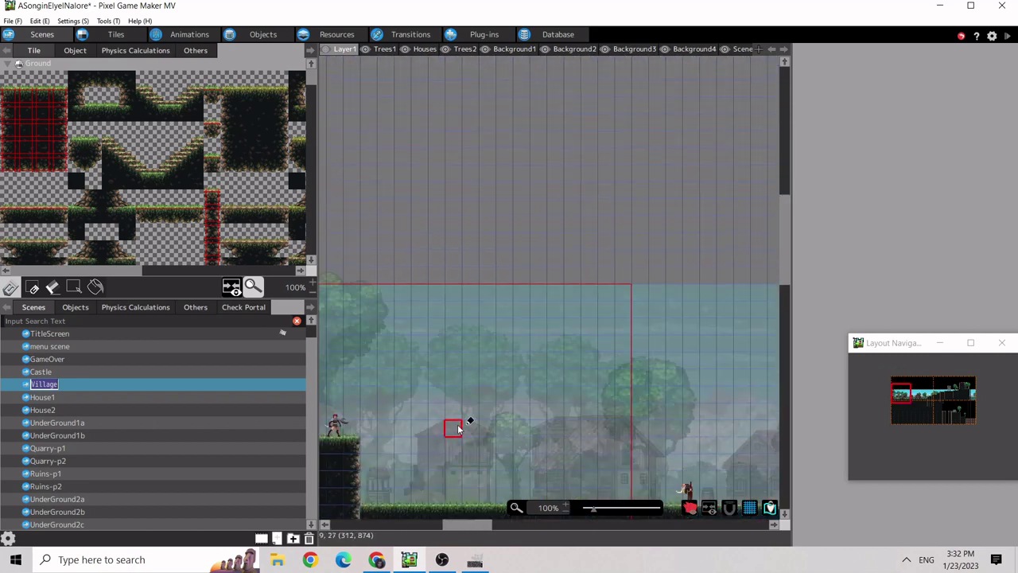
pyautogui.scroll(-1, 454, 439)
pyautogui.scroll(2, 465, 469)
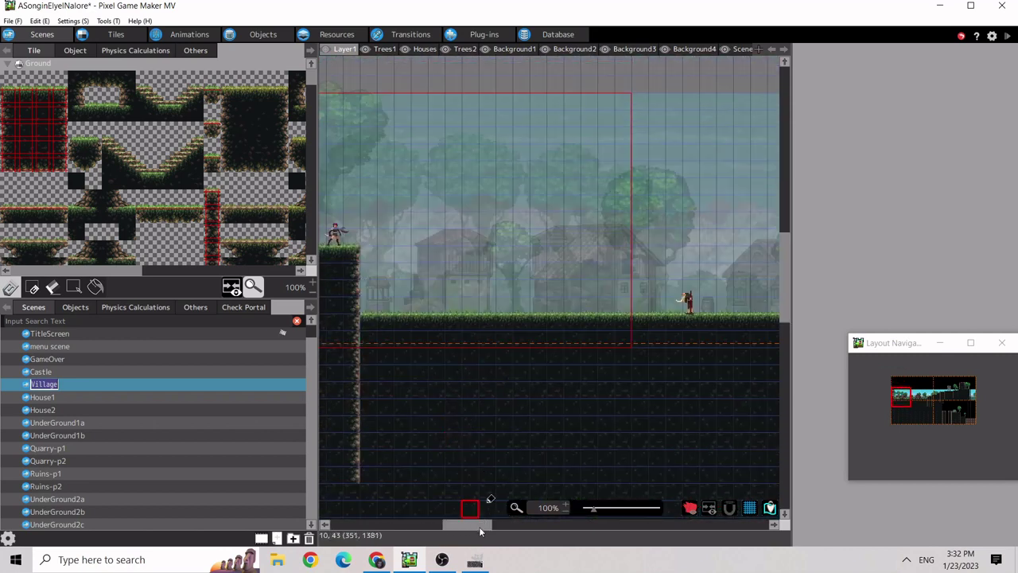
pyautogui.moveTo(477, 526); pyautogui.dragTo(466, 527)
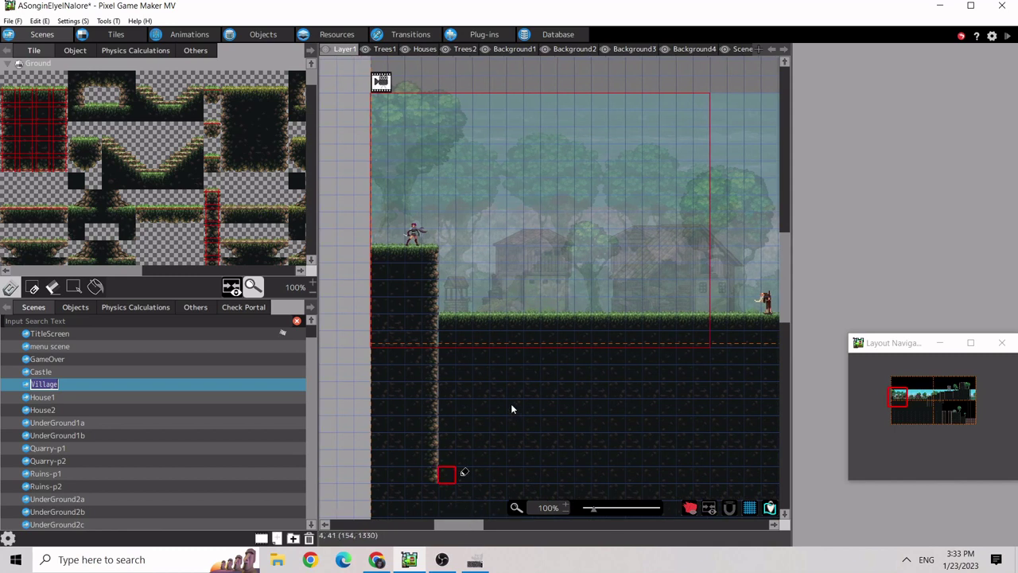
# Step through the Village scene's layers from Layer1 to SceneControl to examine what each contains.
pyautogui.click(783, 49)
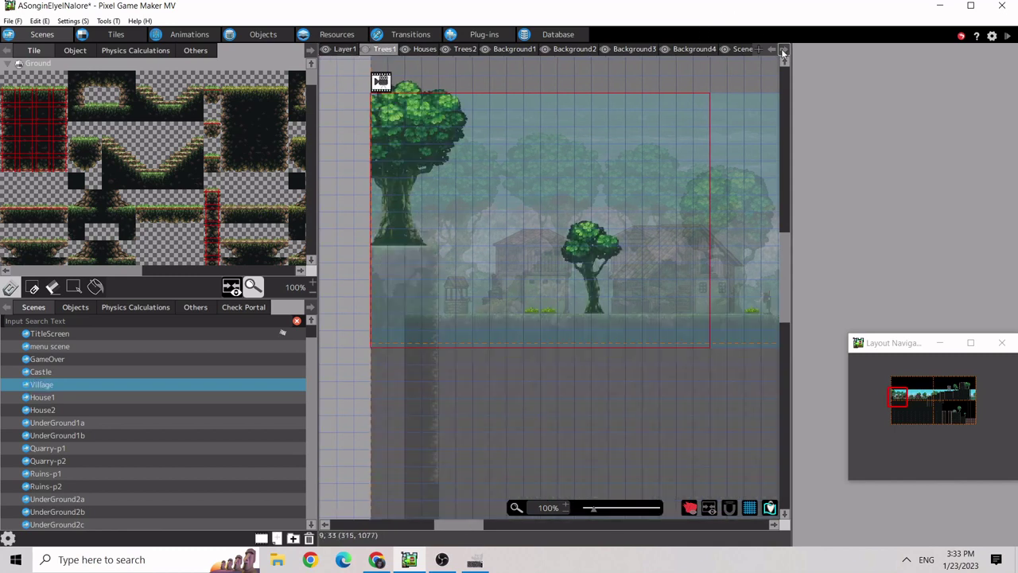
pyautogui.click(783, 49)
pyautogui.click(784, 49)
pyautogui.click(783, 49)
pyautogui.click(783, 50)
pyautogui.click(784, 50)
pyautogui.click(783, 50)
pyautogui.click(783, 50)
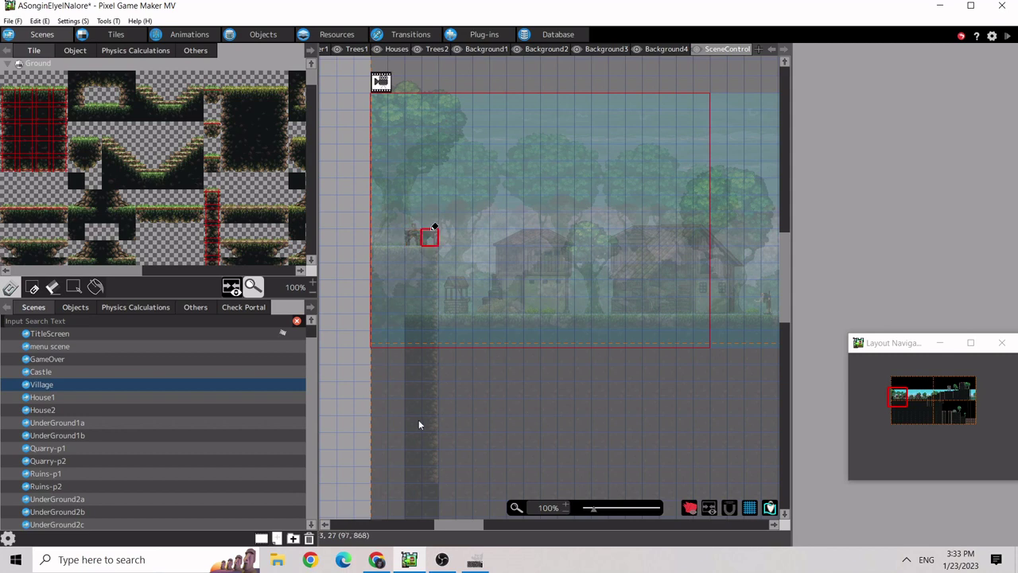
# Locate StartingScene among the objects placed in Village and inspect the Ground tile's area detection settings.
pyautogui.moveTo(458, 527); pyautogui.dragTo(445, 524)
pyautogui.click(76, 51)
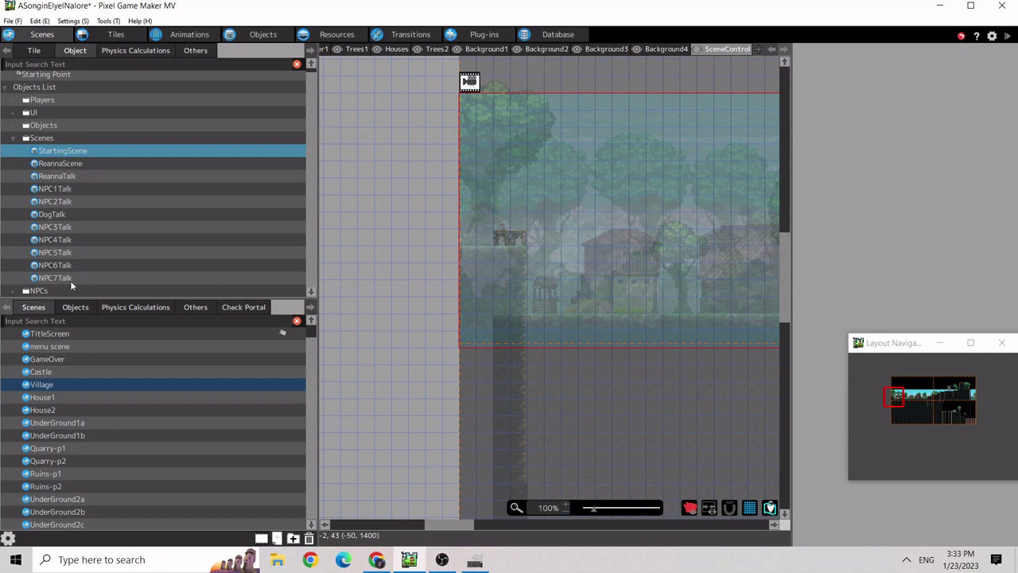
pyautogui.click(77, 307)
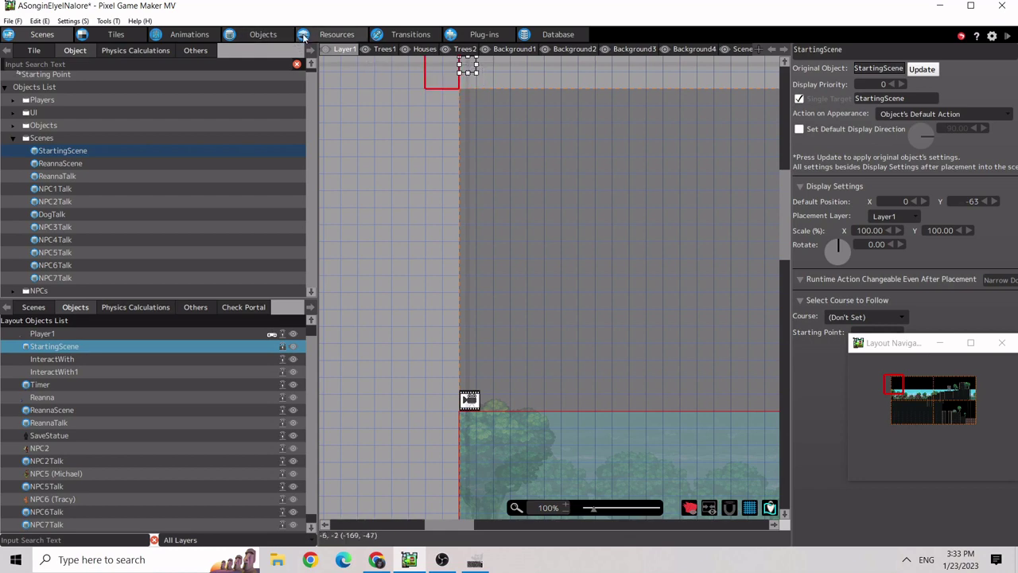
pyautogui.click(129, 37)
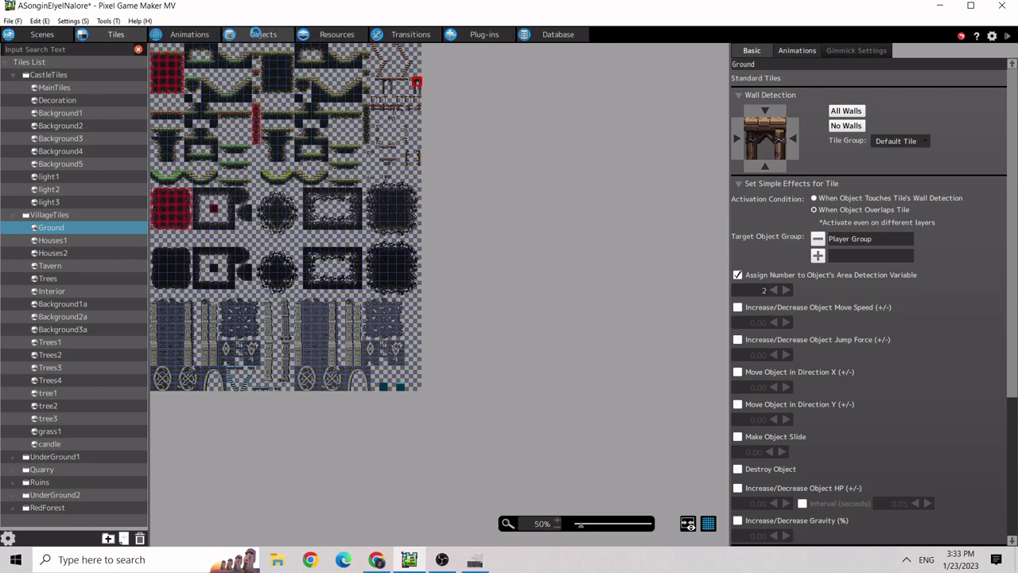
# Examine Player1's CutScene (Idle), CutScene (Run) and CutScene (Jump) actions in its action program.
pyautogui.click(256, 36)
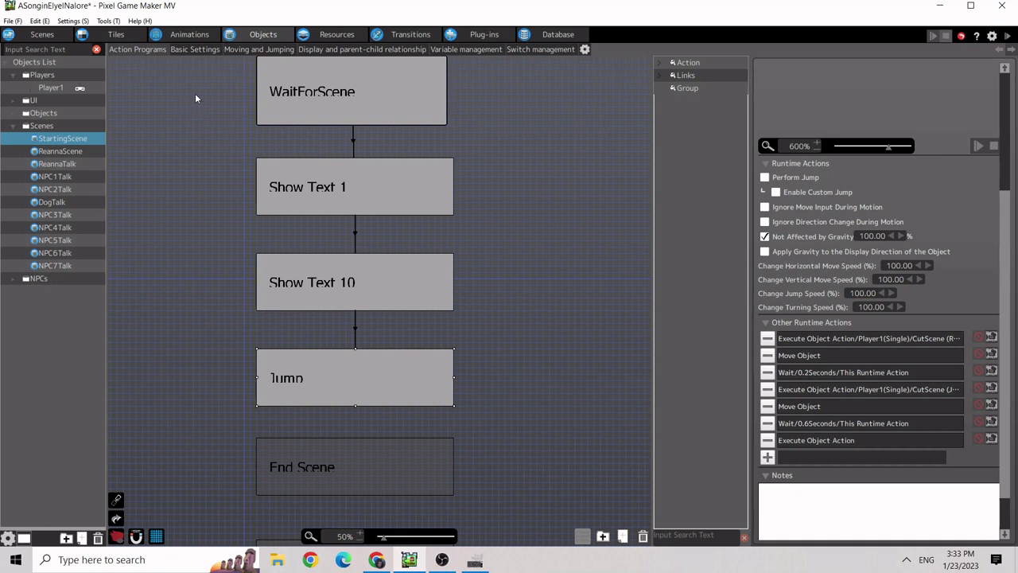
pyautogui.click(48, 89)
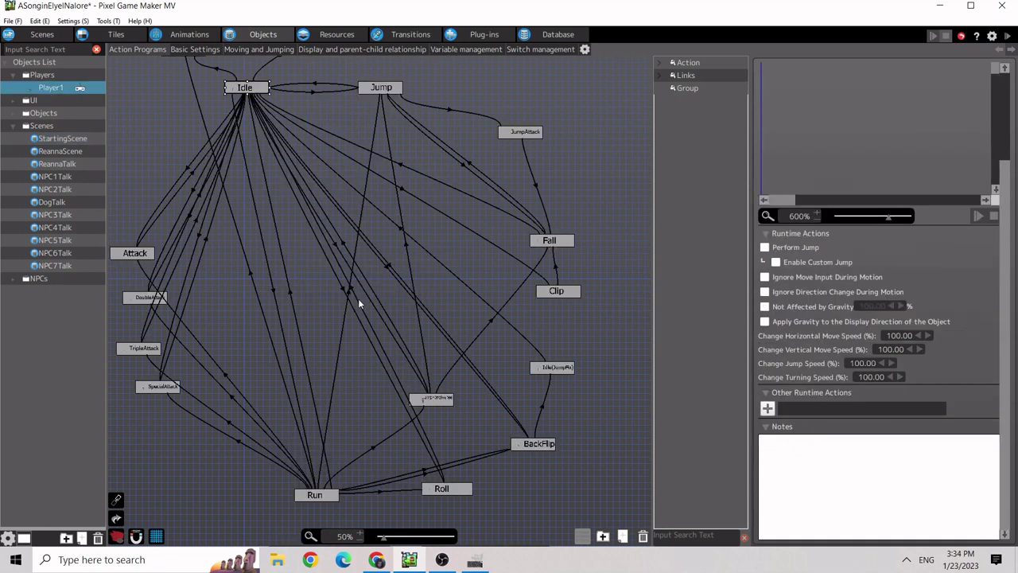
pyautogui.scroll(-5, 359, 302)
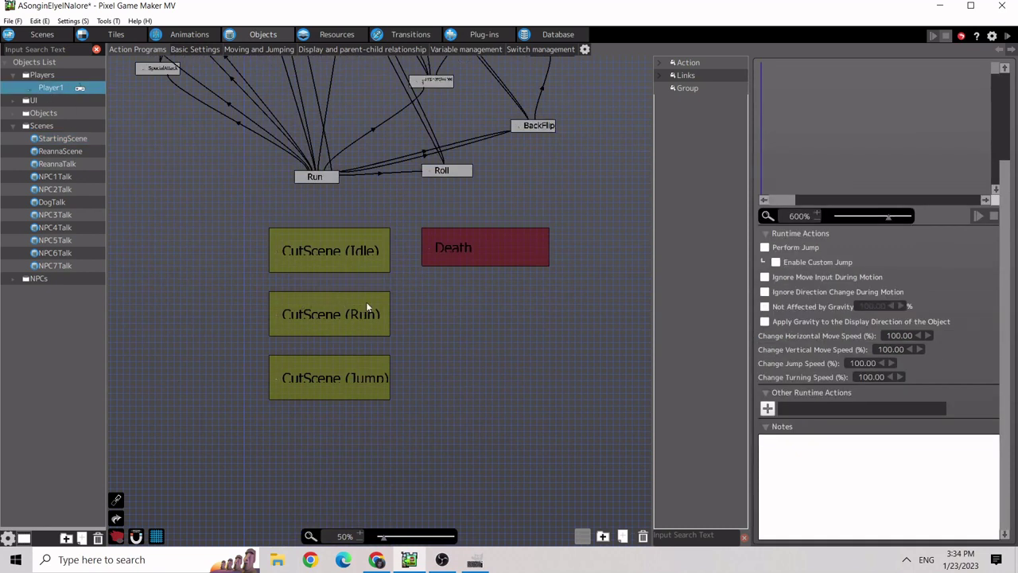
pyautogui.scroll(3, 366, 302)
pyautogui.scroll(-3, 366, 301)
pyautogui.click(334, 246)
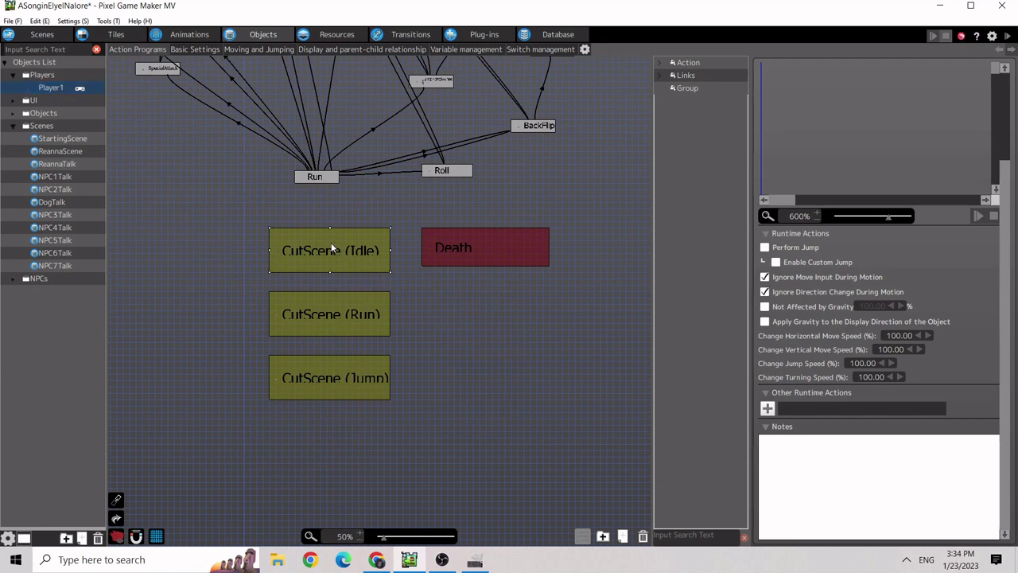
pyautogui.click(367, 315)
pyautogui.click(368, 252)
pyautogui.click(357, 369)
pyautogui.click(335, 318)
pyautogui.click(335, 247)
# In StartingScene, make the WaitForScene to Show Text 1 link require all conditions and review its two switch/variable conditions.
pyautogui.click(54, 138)
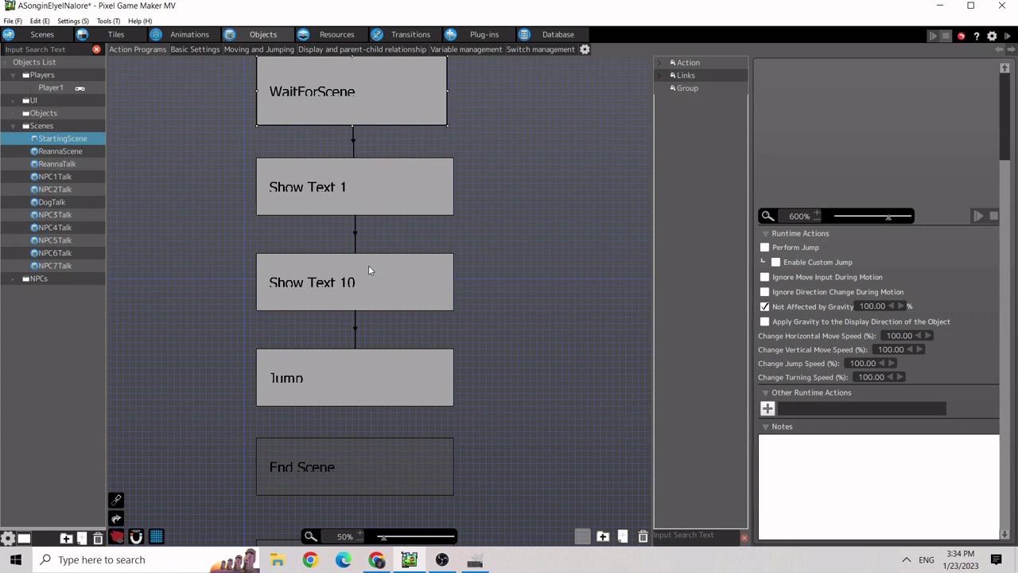
pyautogui.click(353, 143)
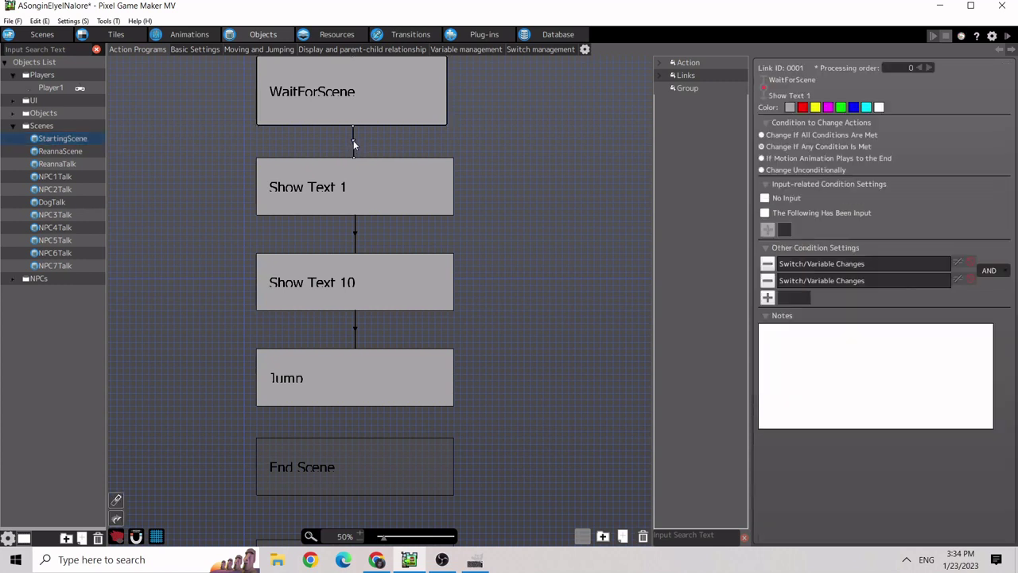
pyautogui.doubleClick(822, 263)
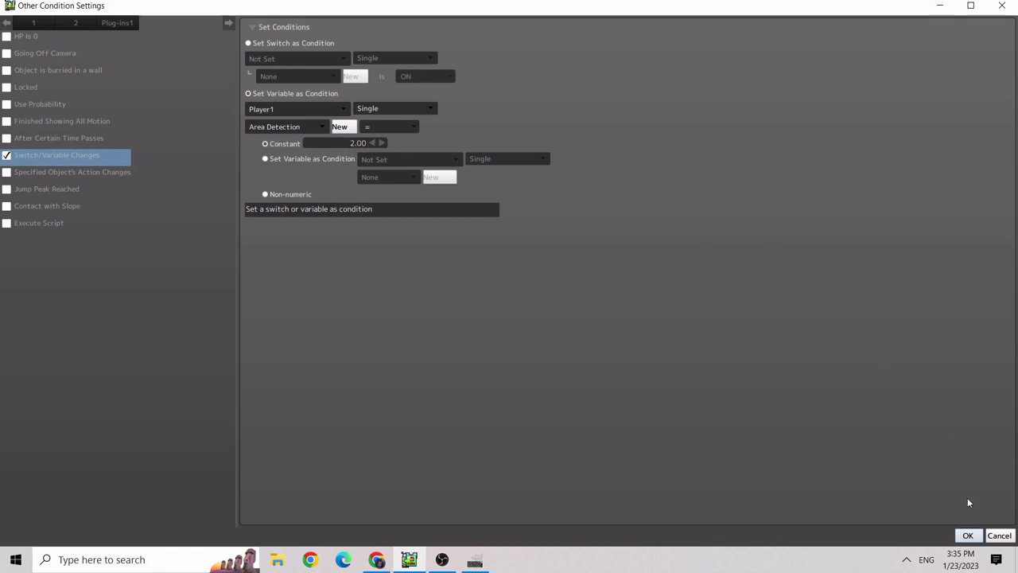
pyautogui.click(966, 536)
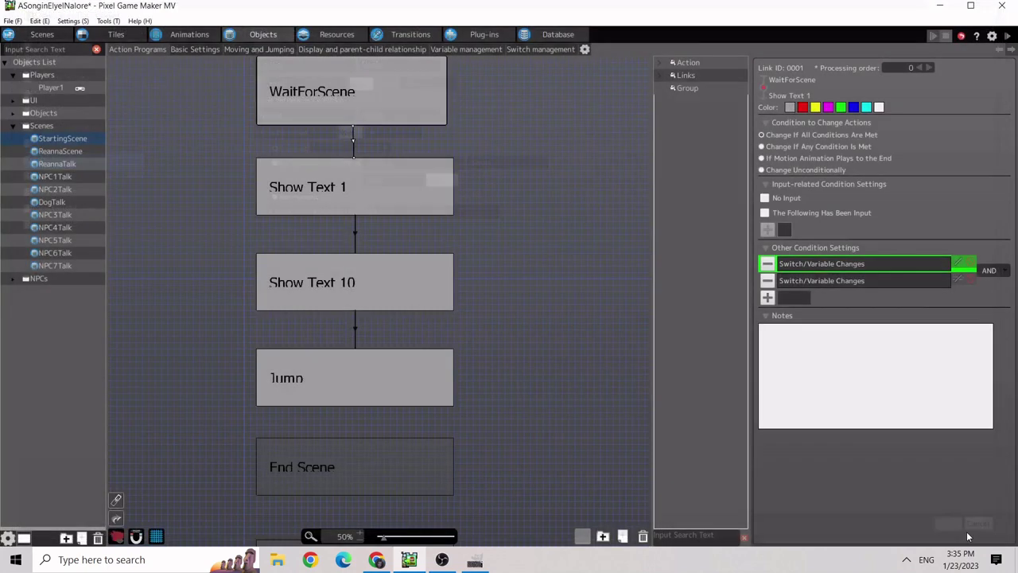
pyautogui.doubleClick(847, 285)
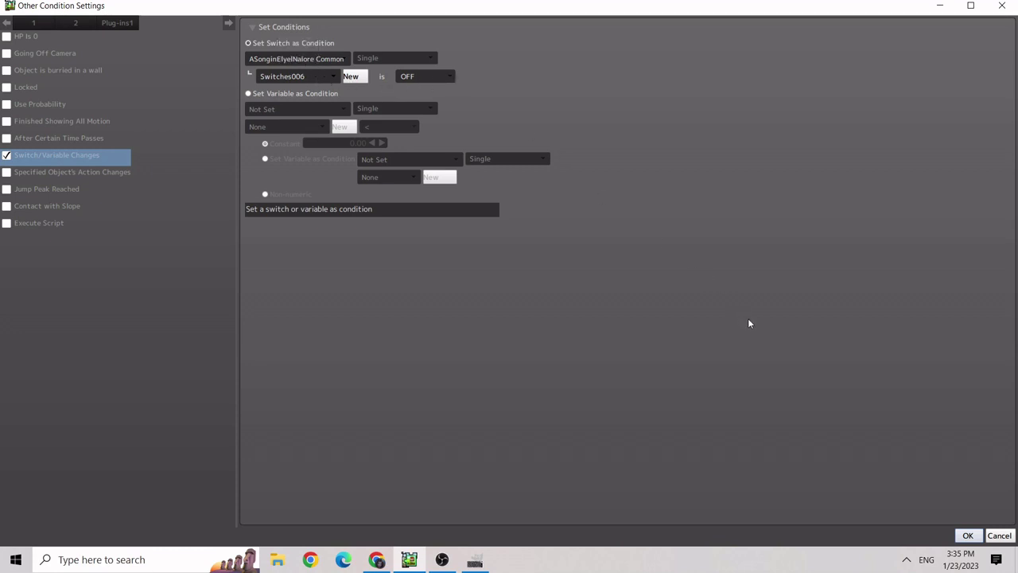
pyautogui.click(968, 535)
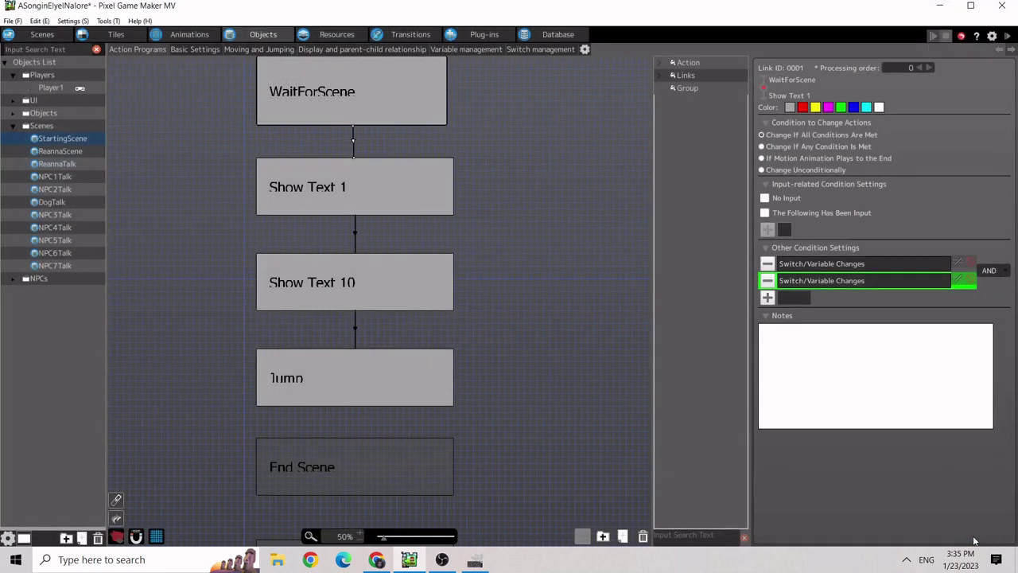
# Inspect Show Text 1's Execute Object Action settings, which trigger Player1's CutScene (Idle) action.
pyautogui.click(315, 387)
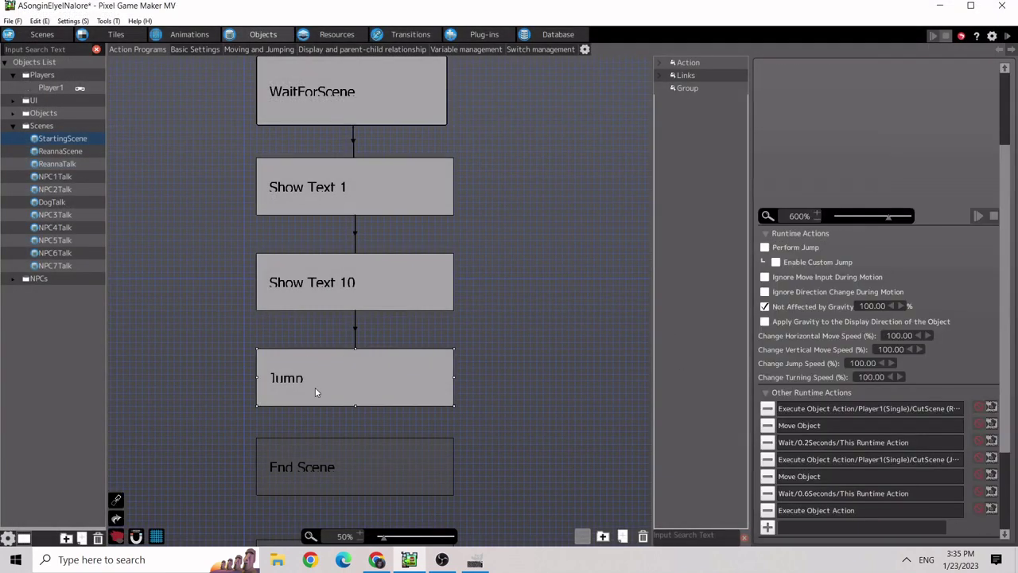
pyautogui.click(369, 88)
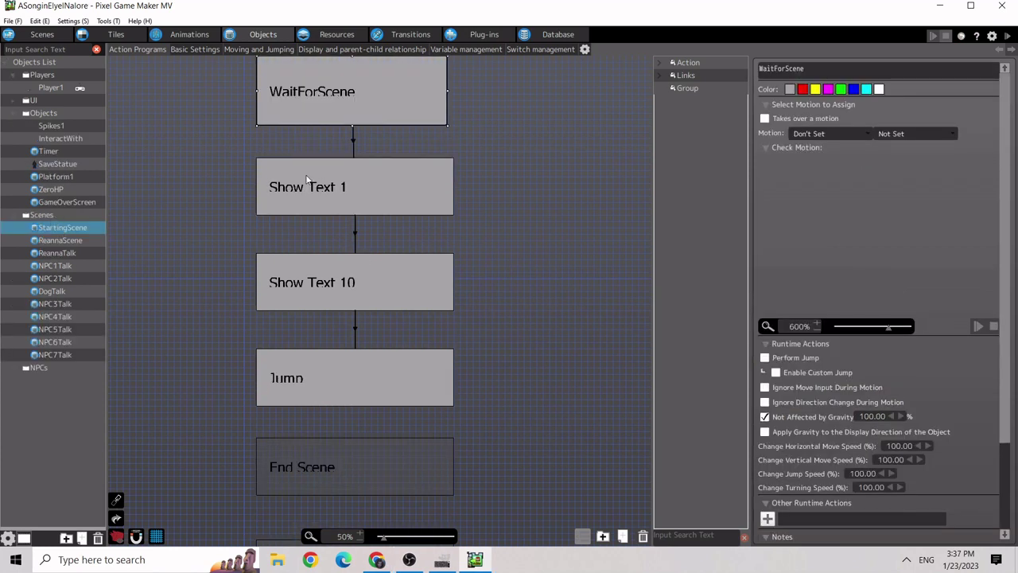
pyautogui.click(354, 176)
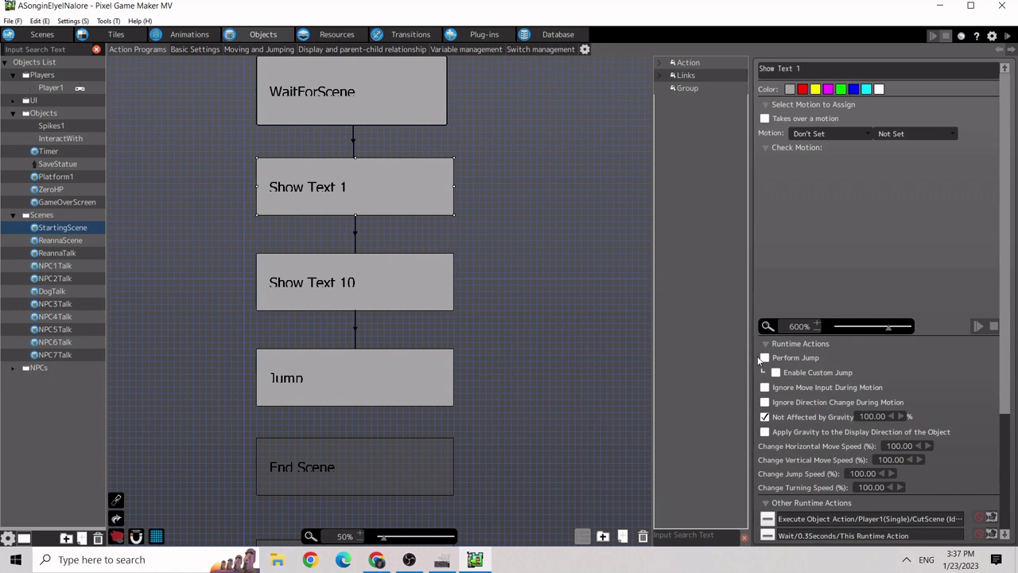
pyautogui.scroll(-1, 831, 439)
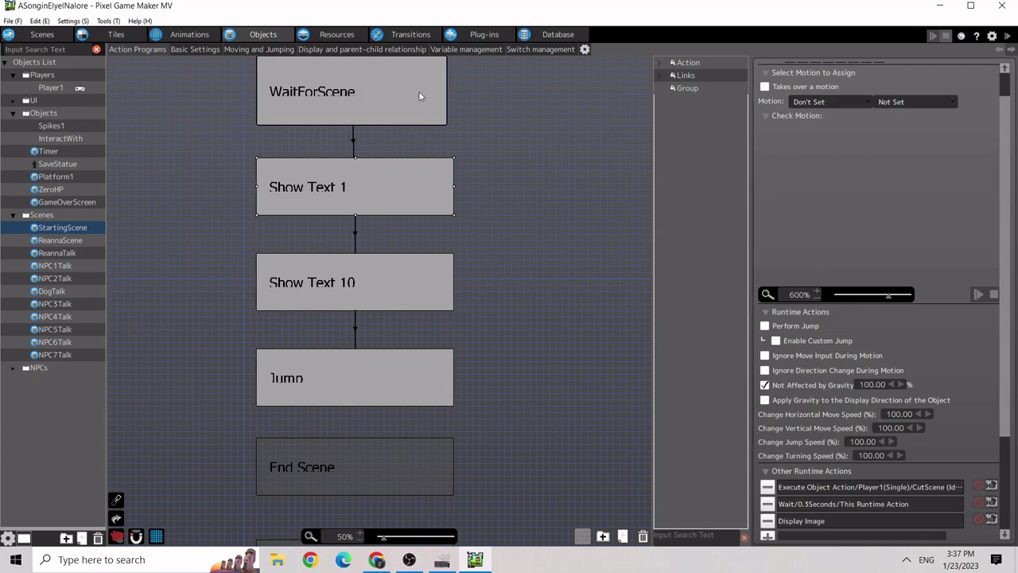
pyautogui.doubleClick(869, 488)
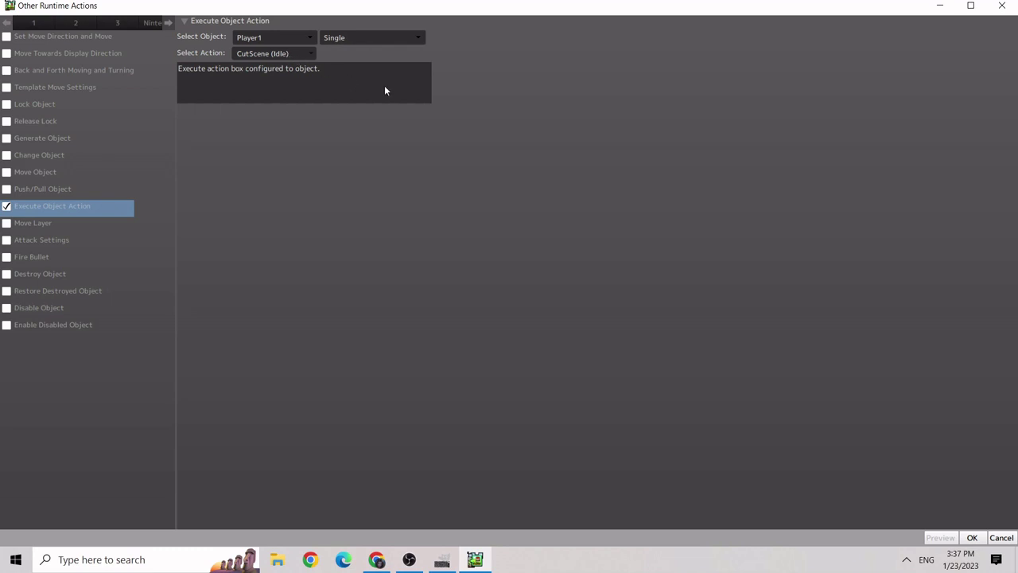
pyautogui.click(972, 539)
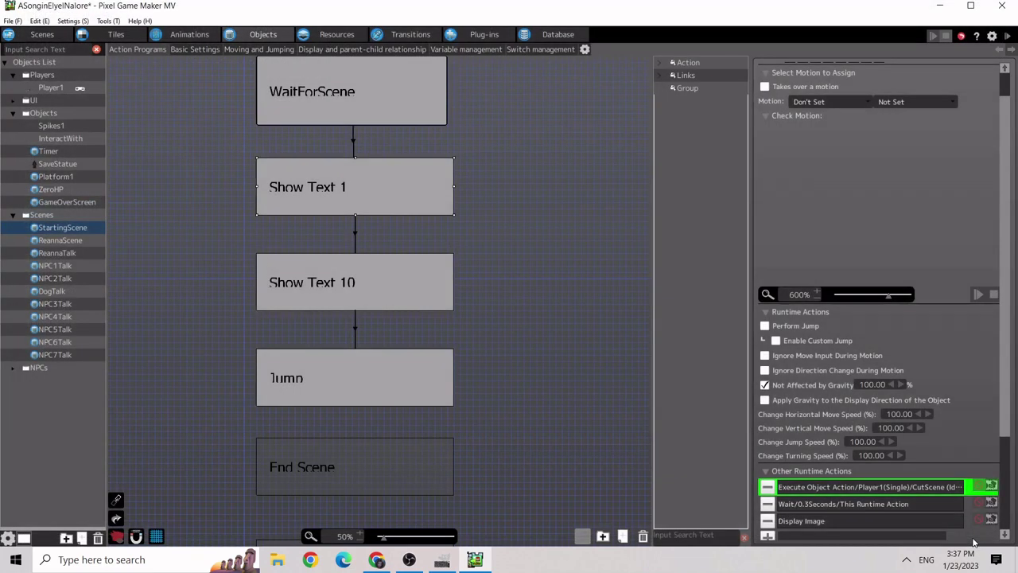
# Inspect Show Text 1's wait action and the Display Image settings for the Text1 image.
pyautogui.click(858, 503)
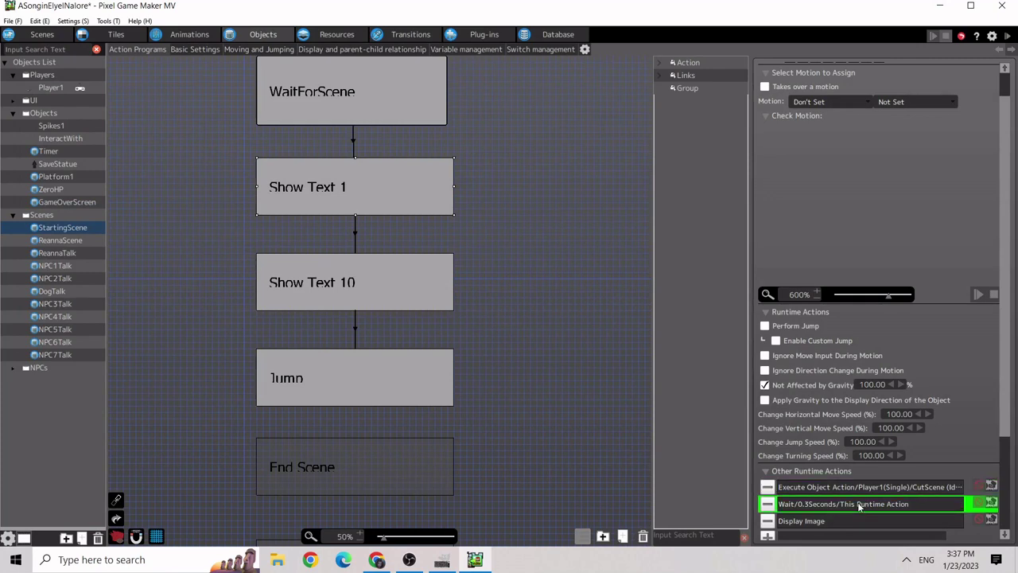
pyautogui.doubleClick(831, 525)
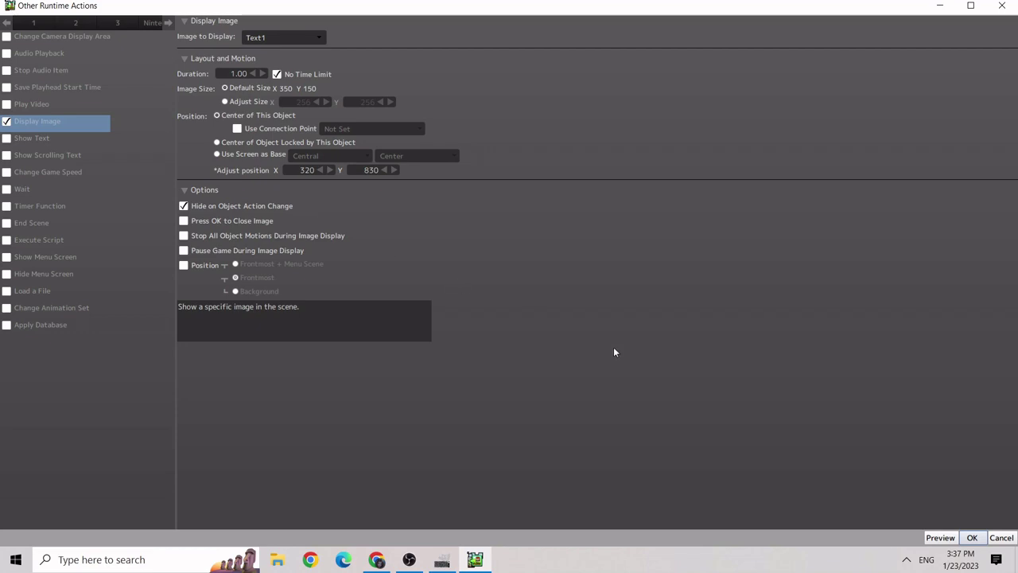
pyautogui.click(972, 537)
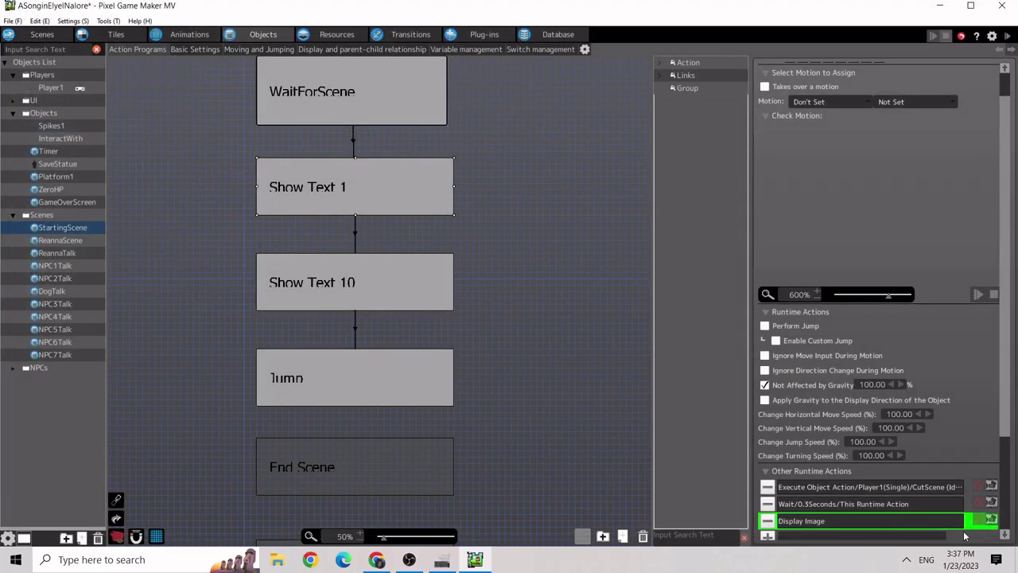
# Review the input conditions linking Show Text 1 to Show Text 10, and Show Text 10's runtime action and outgoing link.
pyautogui.click(356, 236)
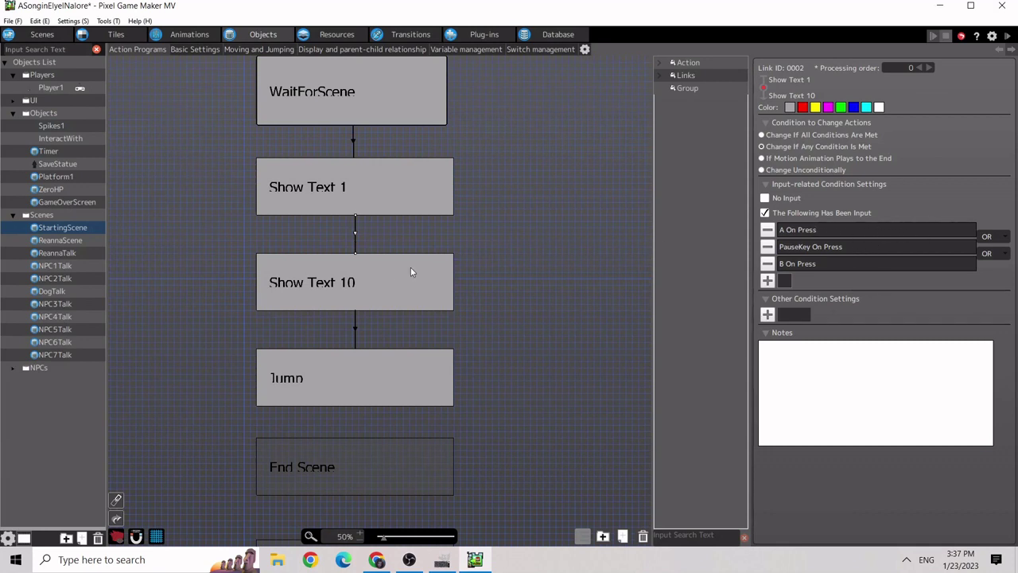
pyautogui.click(374, 287)
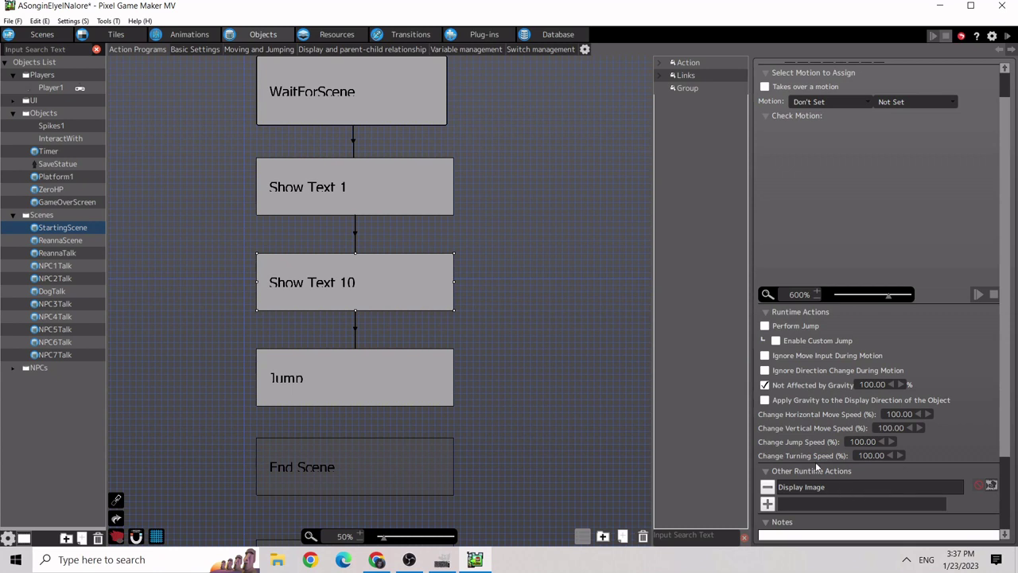
pyautogui.click(355, 332)
# Inspect the Jump action's runtime actions and the settings of its first Execute Object Action, which triggers Player1's CutScene (Run).
pyautogui.click(364, 380)
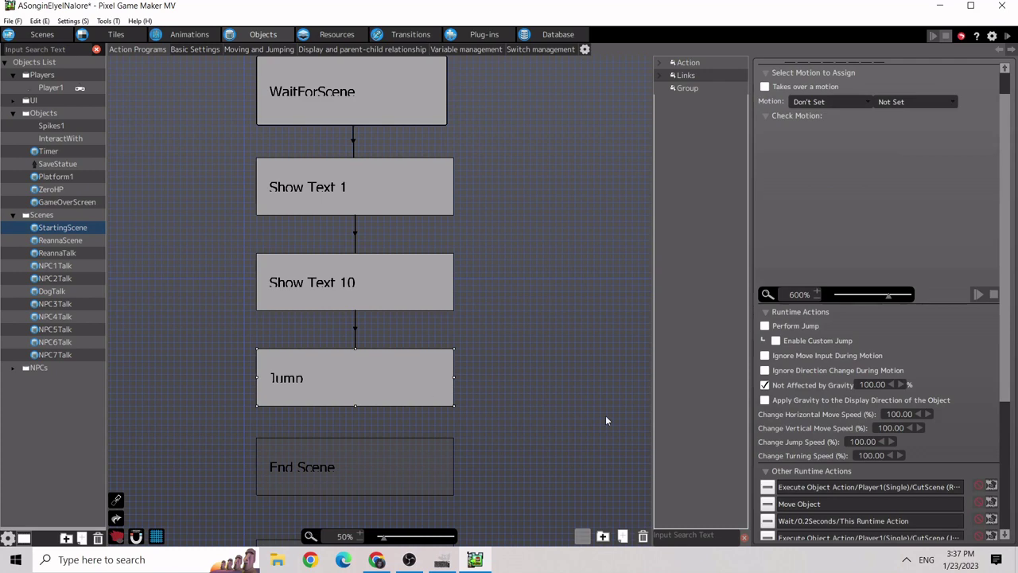
pyautogui.scroll(-2, 859, 450)
pyautogui.scroll(-1, 859, 450)
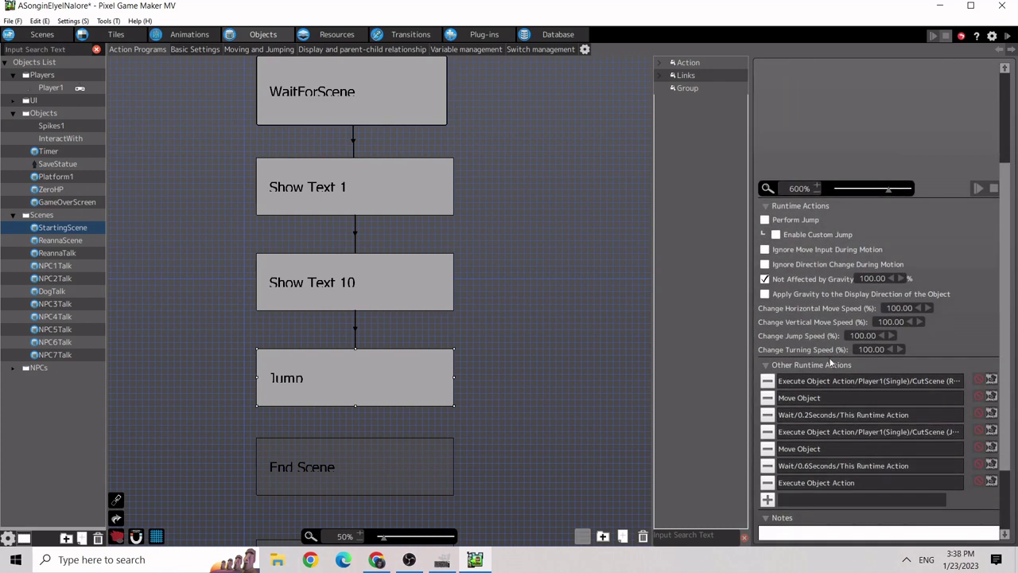
pyautogui.doubleClick(839, 383)
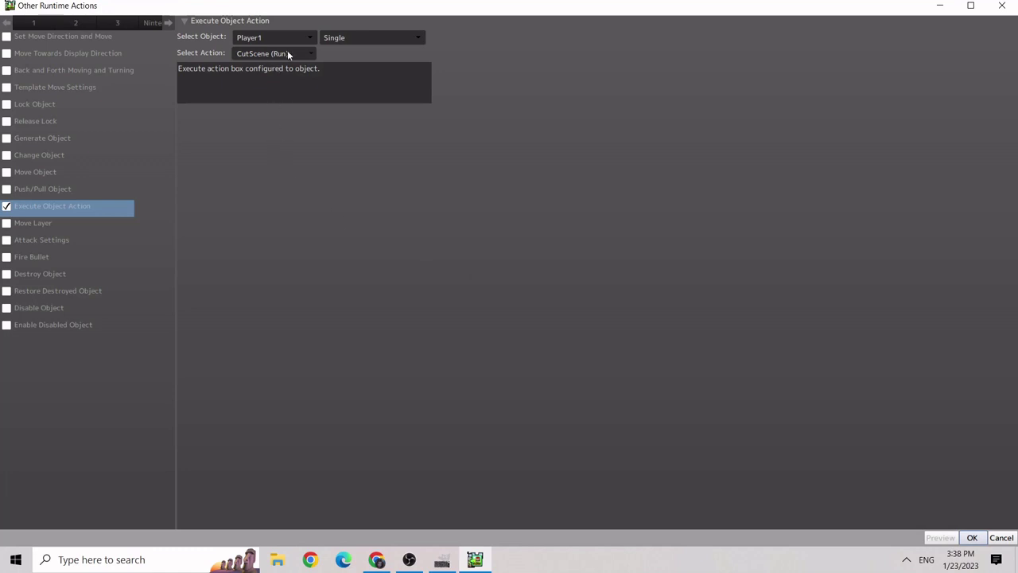
pyautogui.click(971, 537)
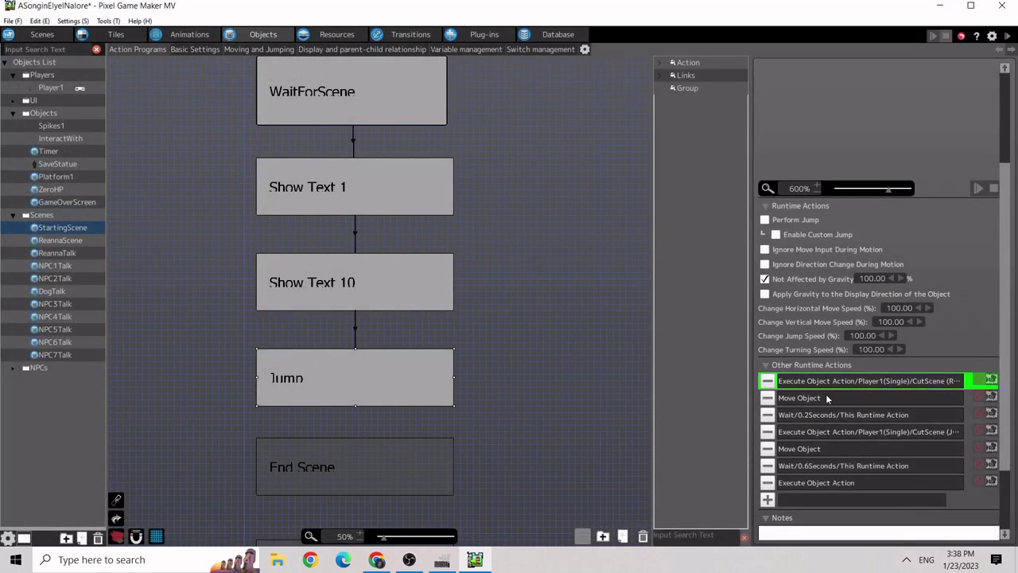
# Inspect the Jump action's first Move Object settings for Player1 and the wait that follows it.
pyautogui.doubleClick(823, 397)
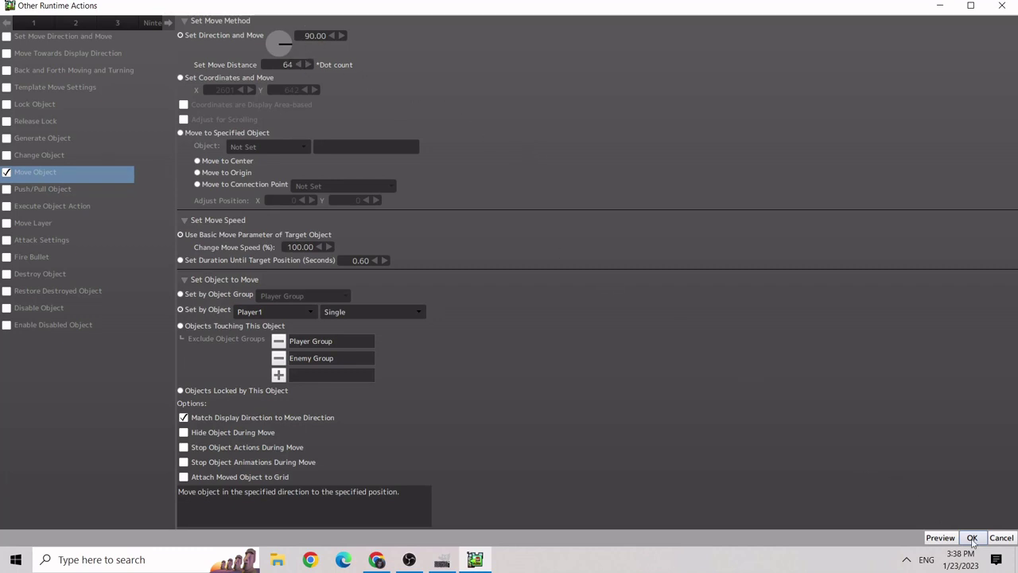
pyautogui.click(971, 536)
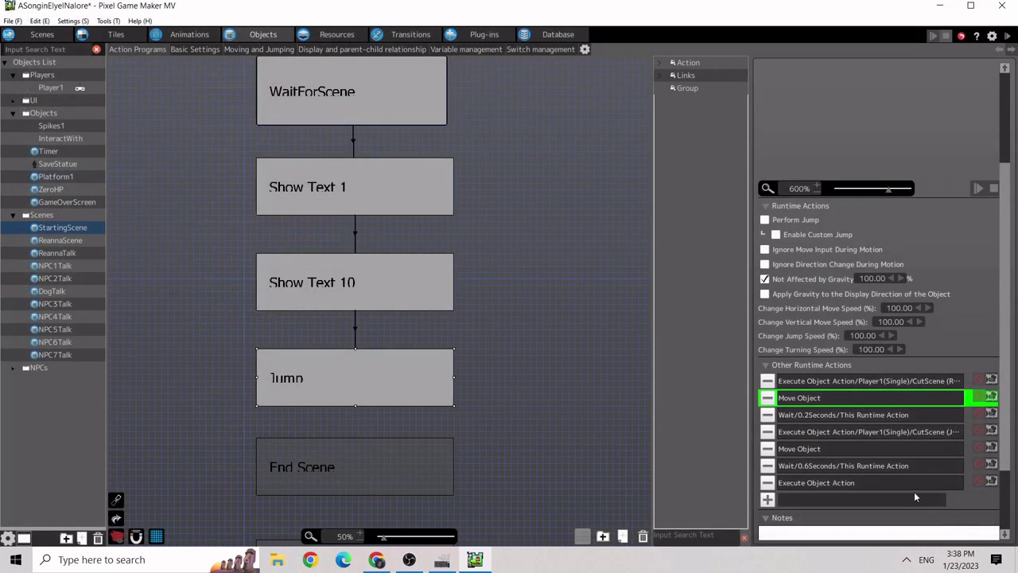
pyautogui.click(833, 414)
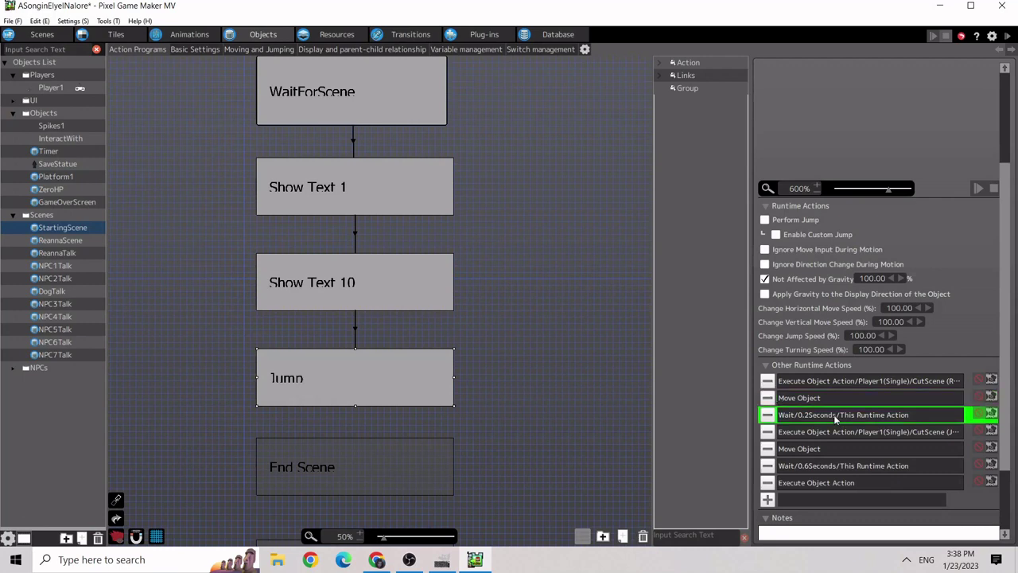
pyautogui.doubleClick(833, 415)
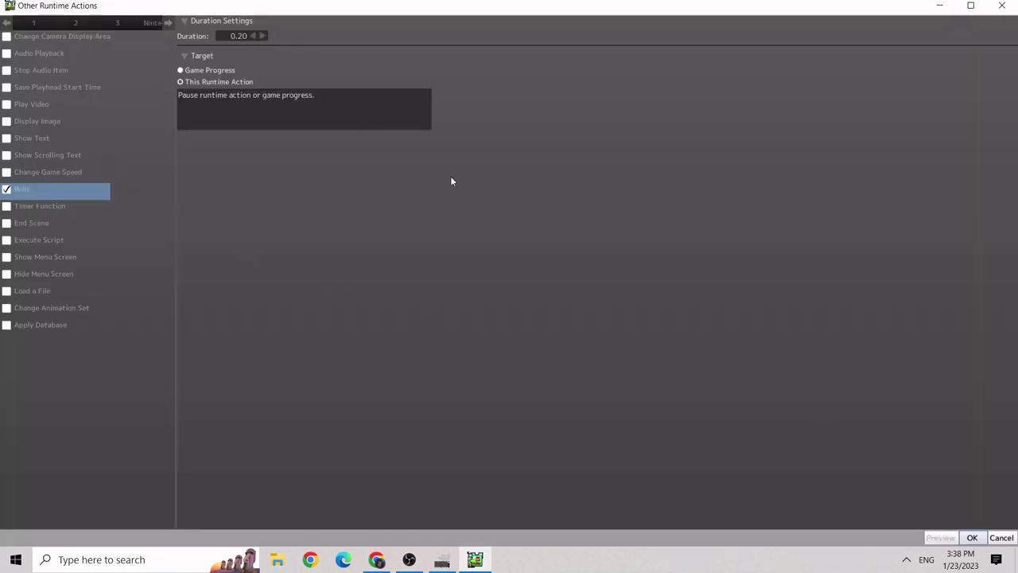
pyautogui.click(973, 539)
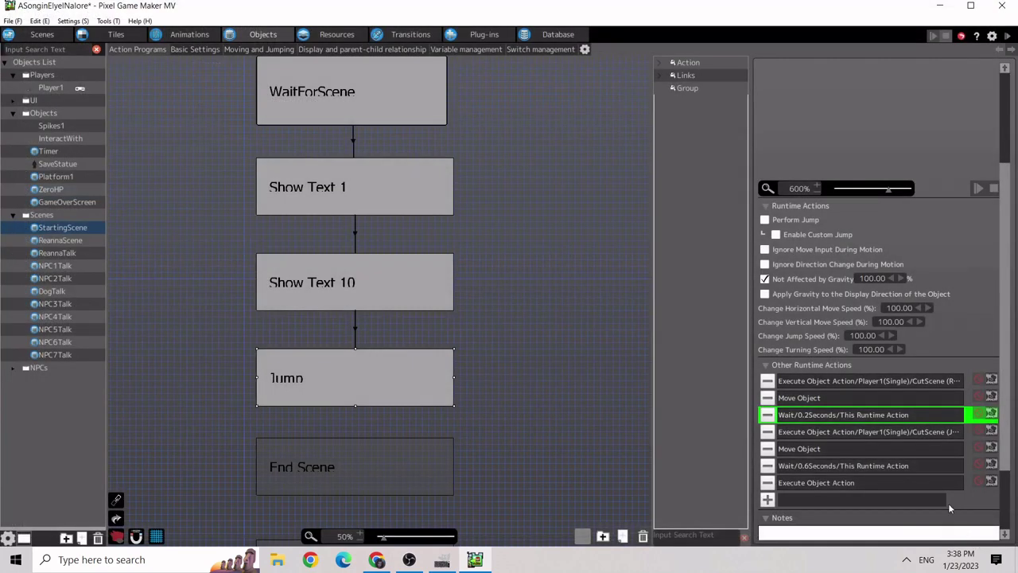
# Inspect the Jump action's CutScene (Jump) trigger for Player1 and its second Move Object settings.
pyautogui.doubleClick(863, 433)
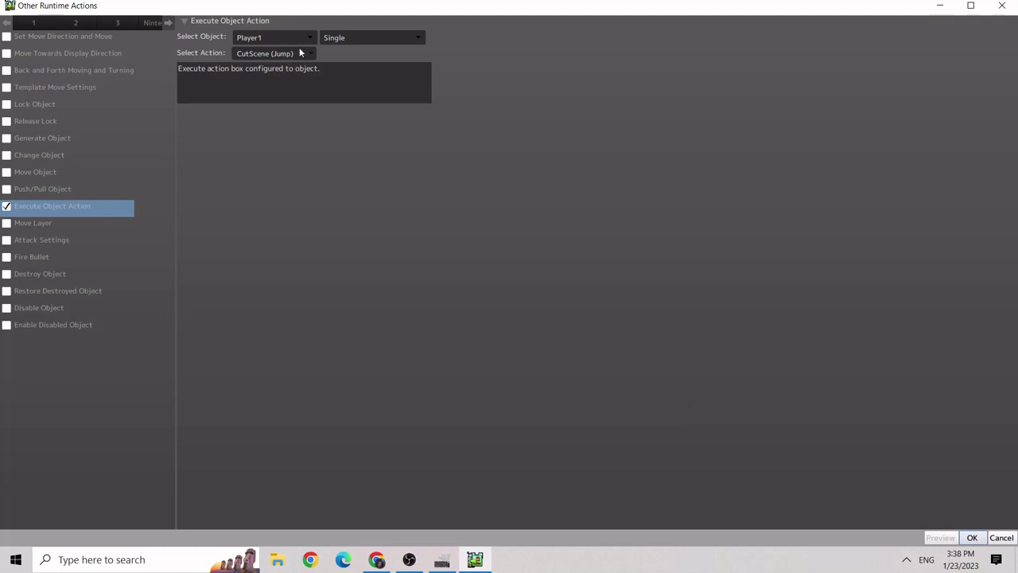
pyautogui.click(972, 537)
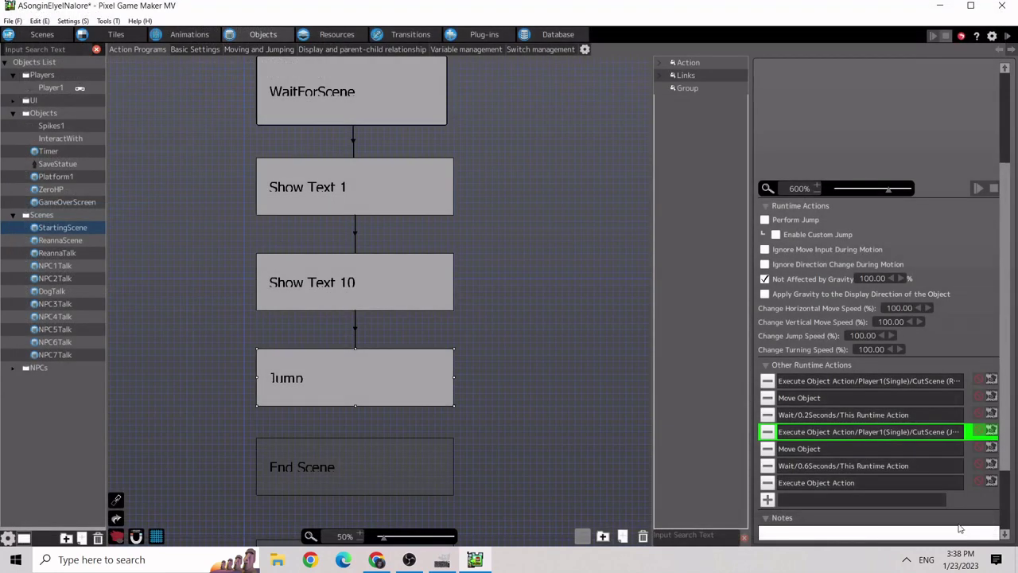
pyautogui.doubleClick(814, 448)
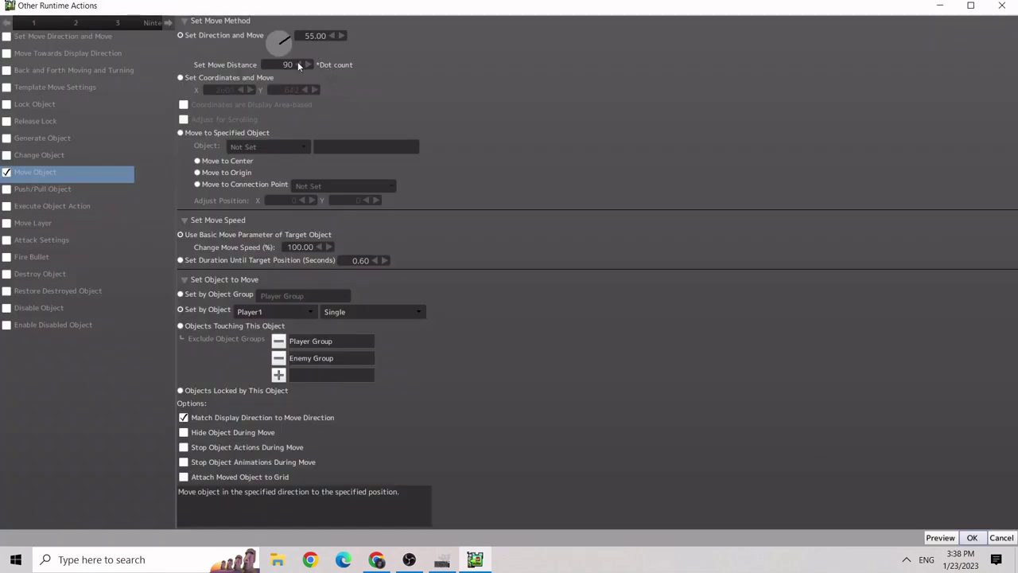
pyautogui.click(971, 537)
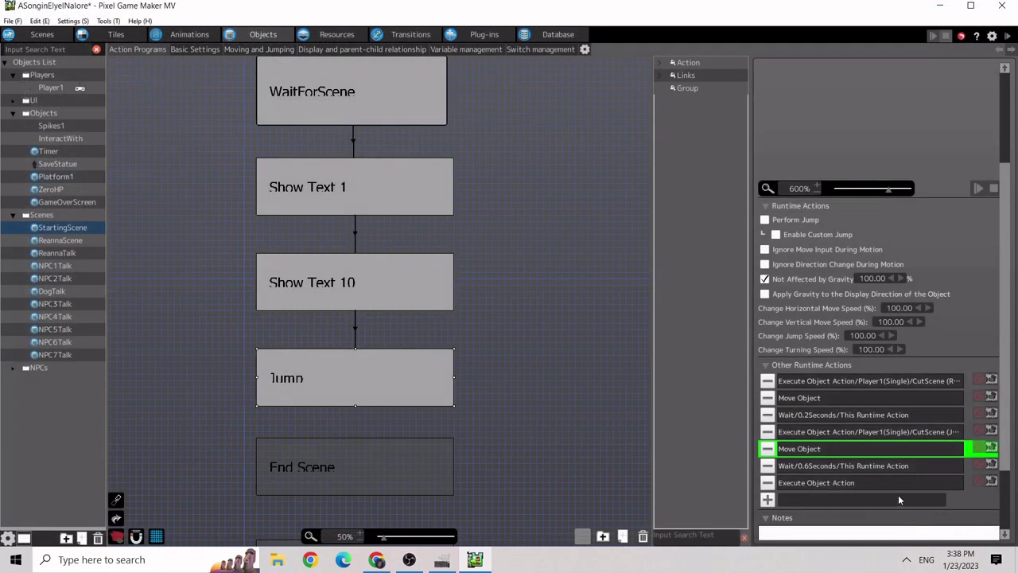
# Inspect the Jump action's second wait and its final Execute Object Action, which calls End Scene on the object itself.
pyautogui.doubleClick(844, 469)
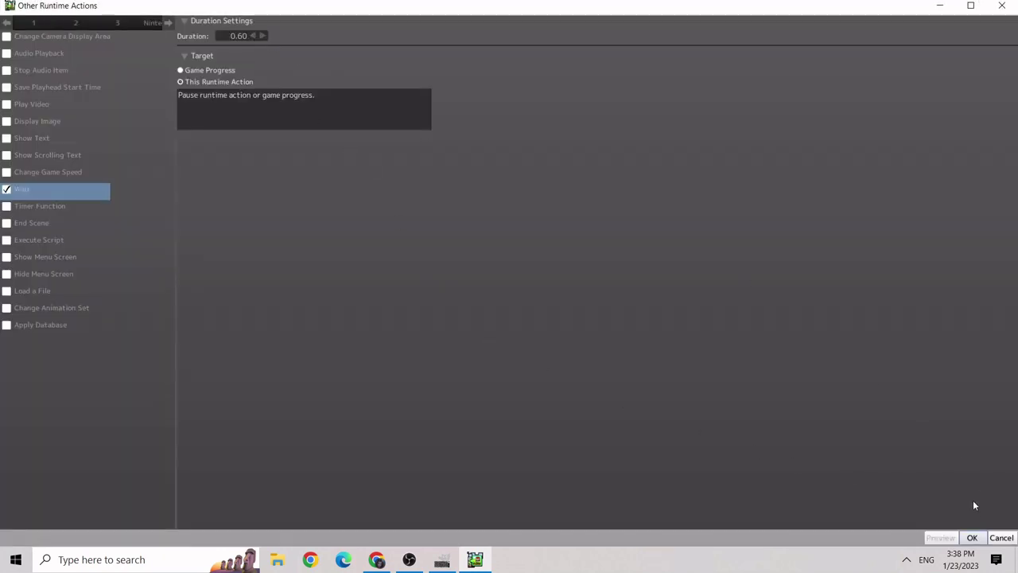
pyautogui.click(973, 538)
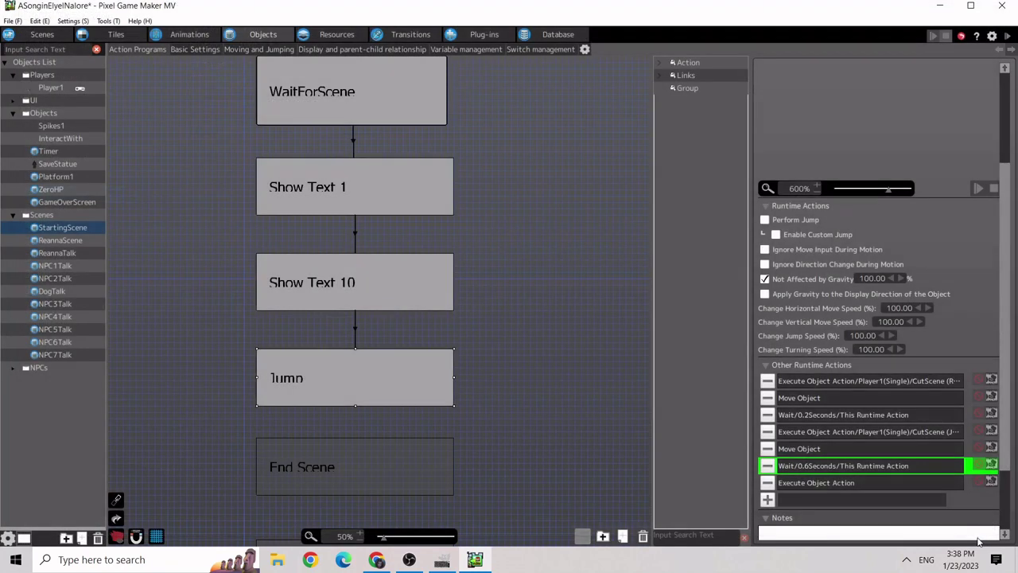
pyautogui.doubleClick(839, 482)
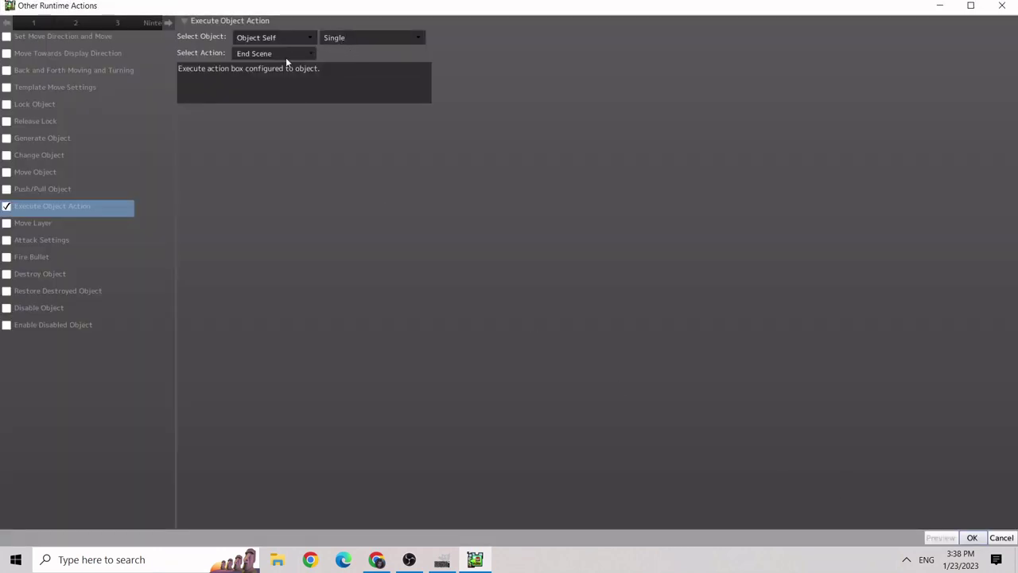
pyautogui.click(993, 539)
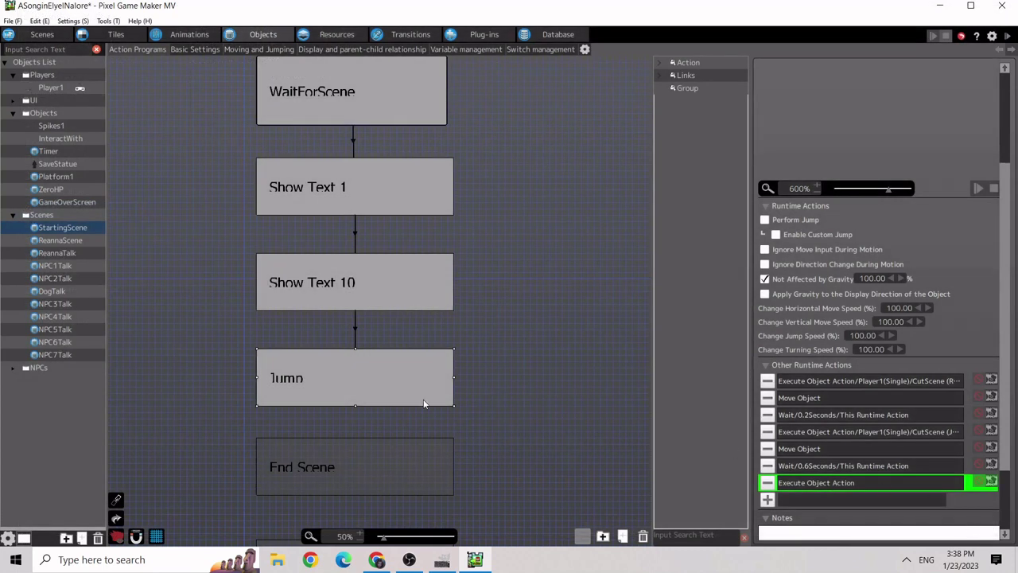
# Review End Scene's runtime actions, checking its wait and the Execute Object Action that returns Player1 to Idle.
pyautogui.scroll(-2, 390, 400)
pyautogui.click(356, 355)
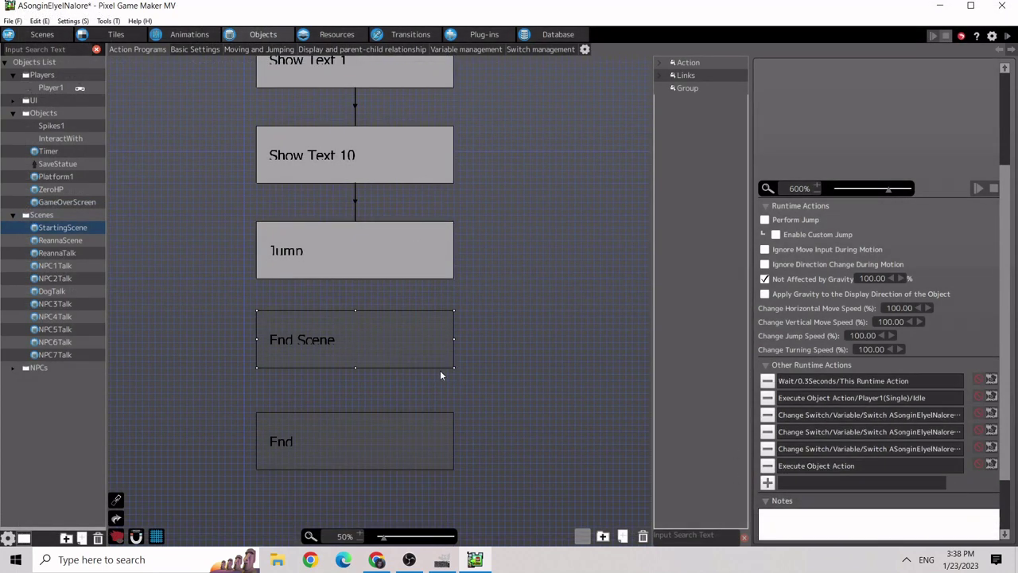
pyautogui.click(847, 382)
pyautogui.doubleClick(857, 399)
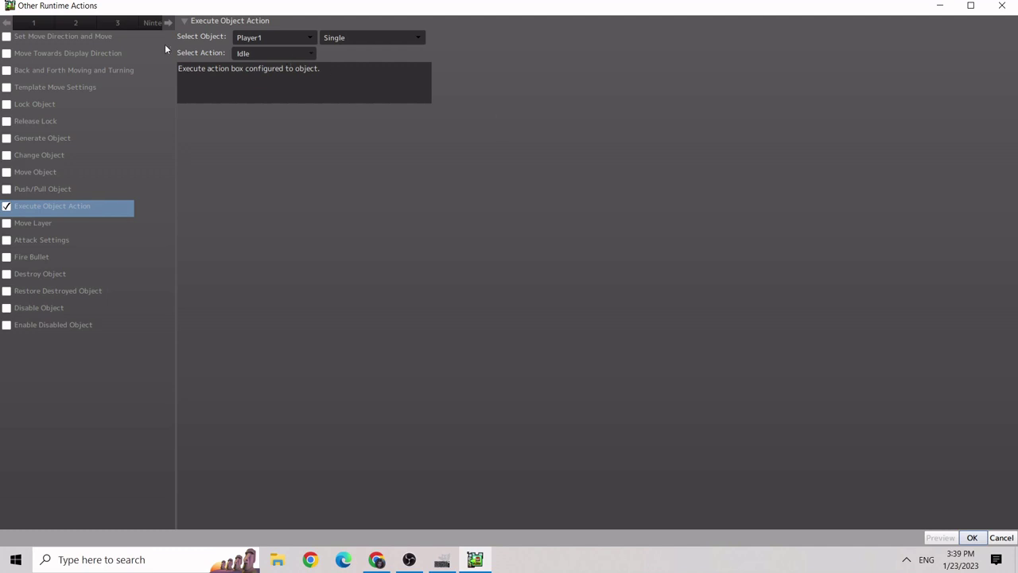
pyautogui.click(971, 538)
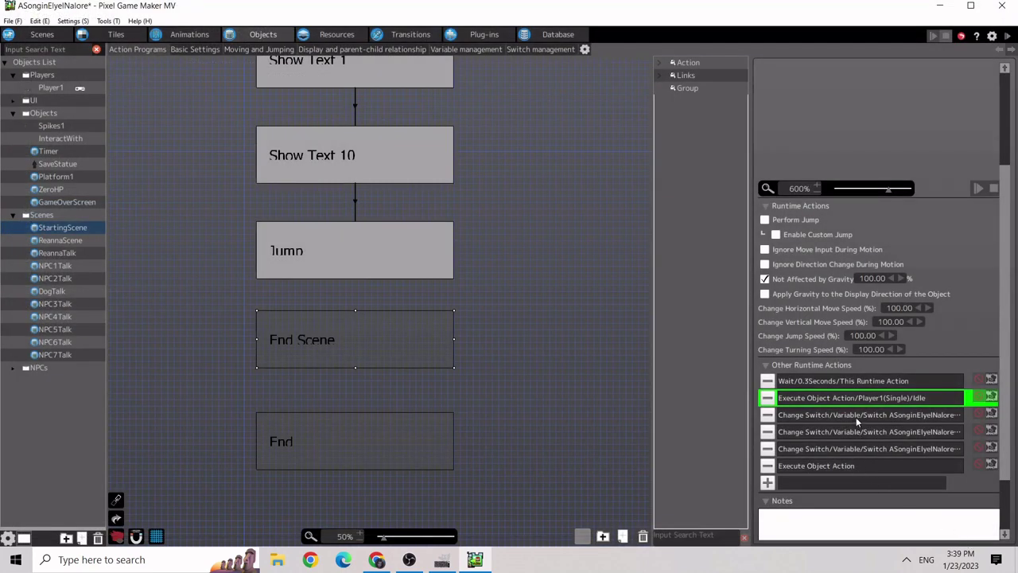
# Inspect the settings of End Scene's three Change Switch/Variable actions.
pyautogui.doubleClick(855, 416)
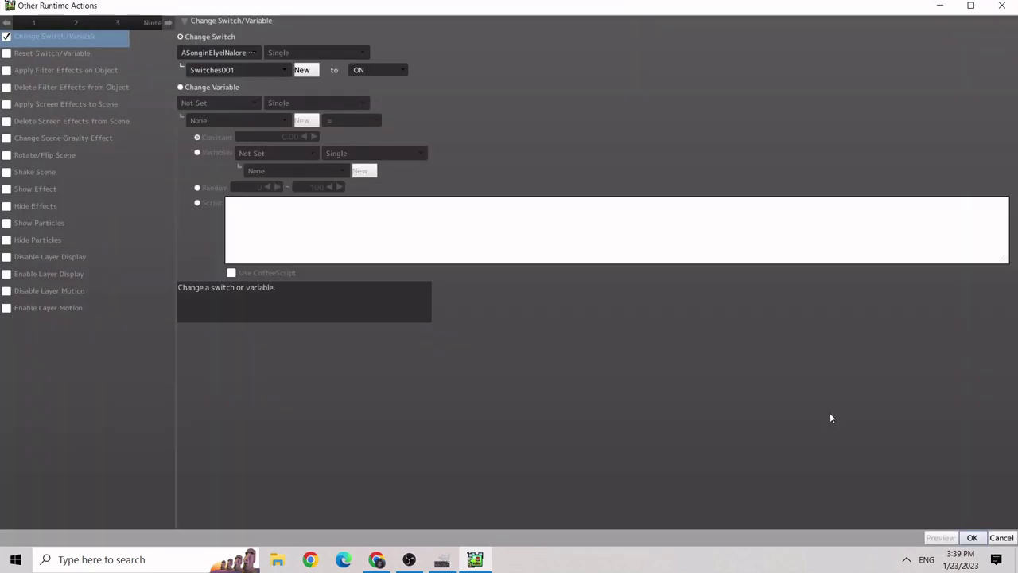
pyautogui.click(972, 537)
pyautogui.doubleClick(883, 431)
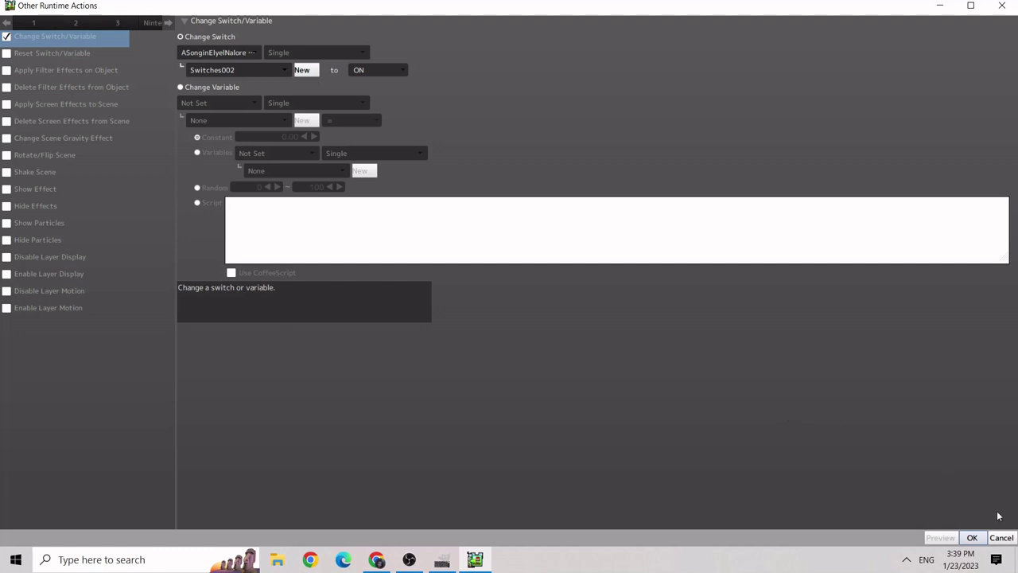
pyautogui.click(972, 537)
pyautogui.doubleClick(895, 449)
pyautogui.click(971, 537)
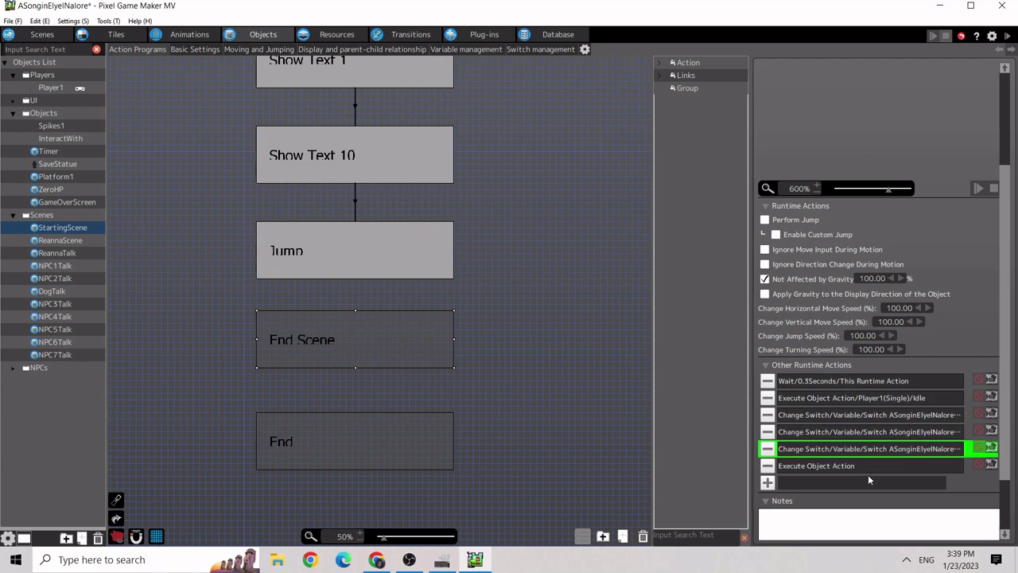
# Inspect End Scene's final Execute Object Action and the runtime actions of the End action.
pyautogui.doubleClick(851, 466)
pyautogui.click(972, 538)
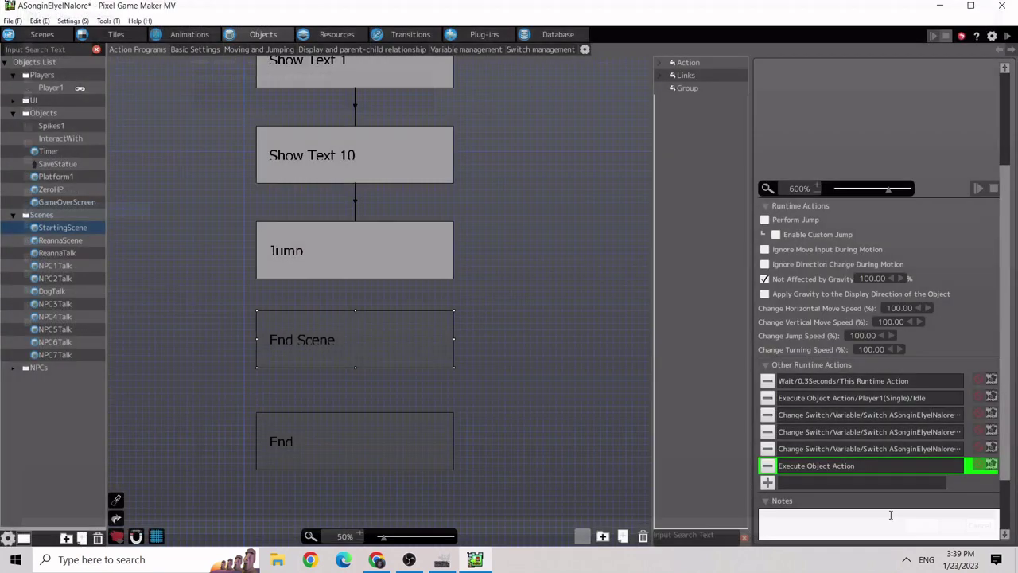
pyautogui.click(314, 437)
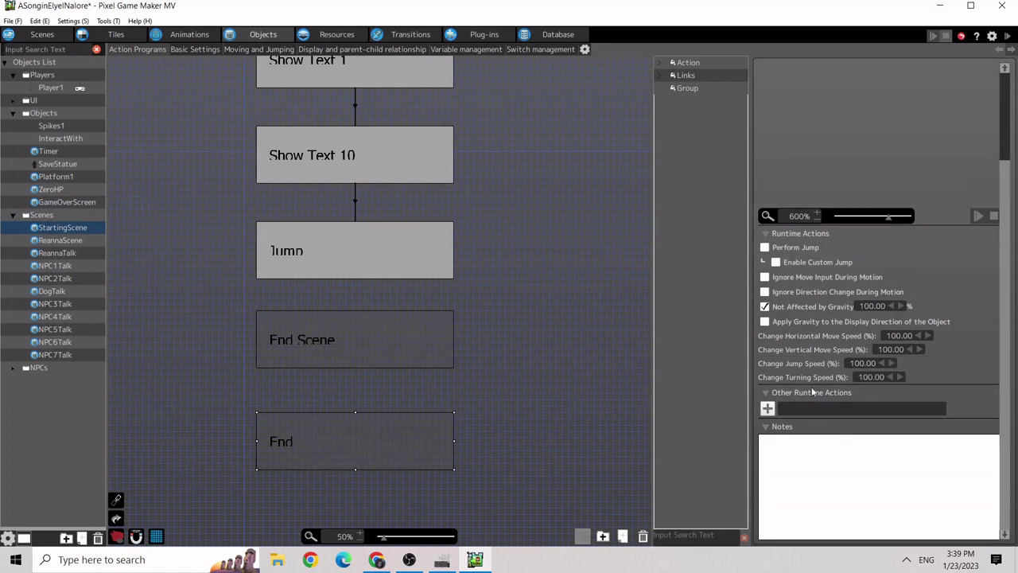
# Recheck the WaitForScene to Show Text 1 link conditions and the Jump and WaitForScene actions.
pyautogui.scroll(2, 347, 211)
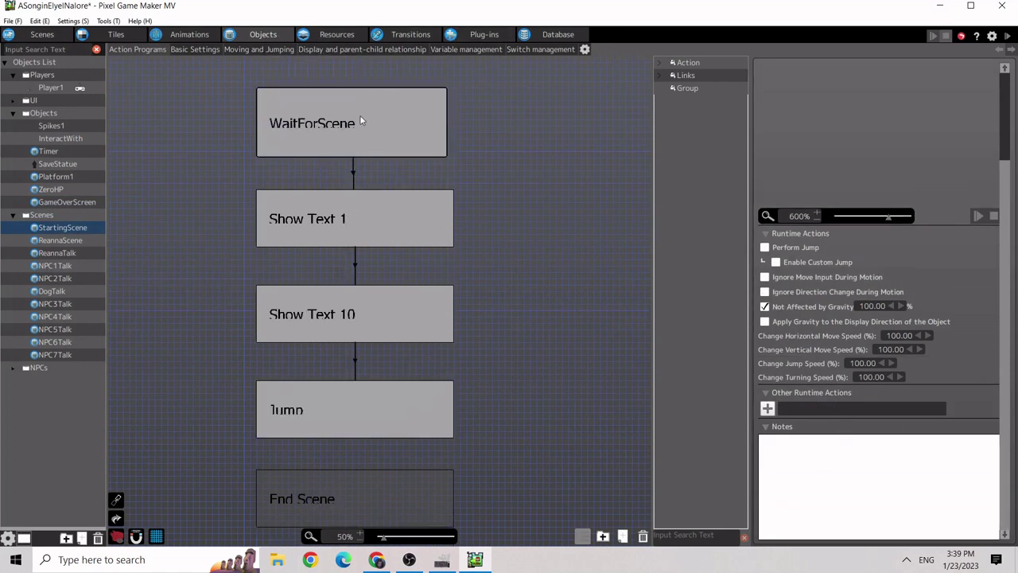
pyautogui.click(353, 174)
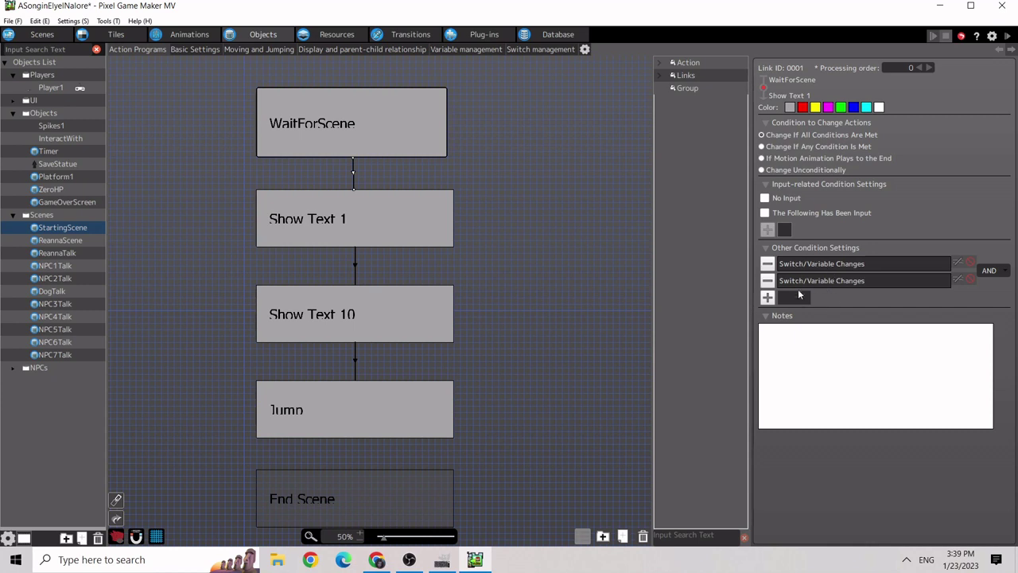
pyautogui.click(355, 407)
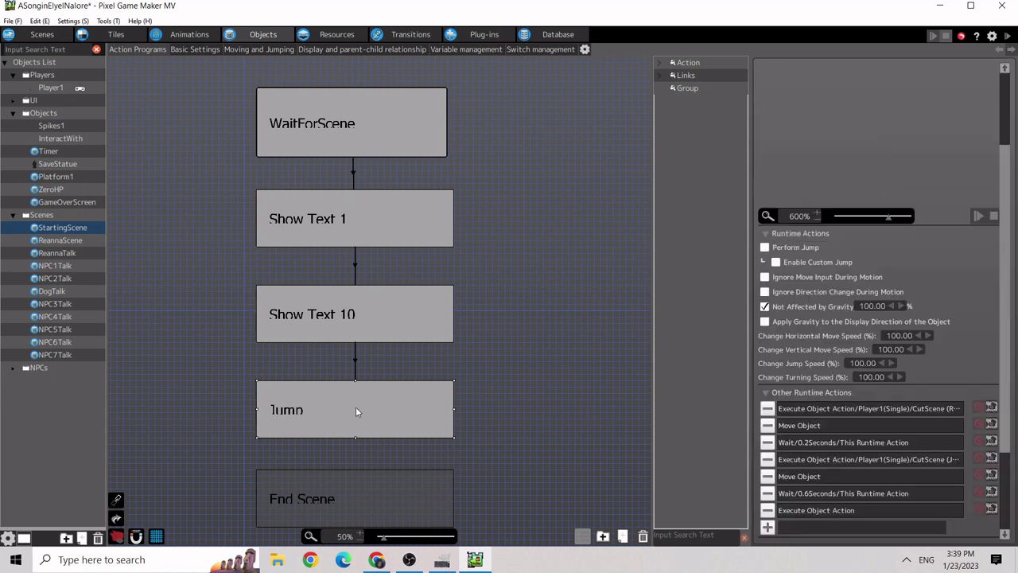
pyautogui.click(408, 134)
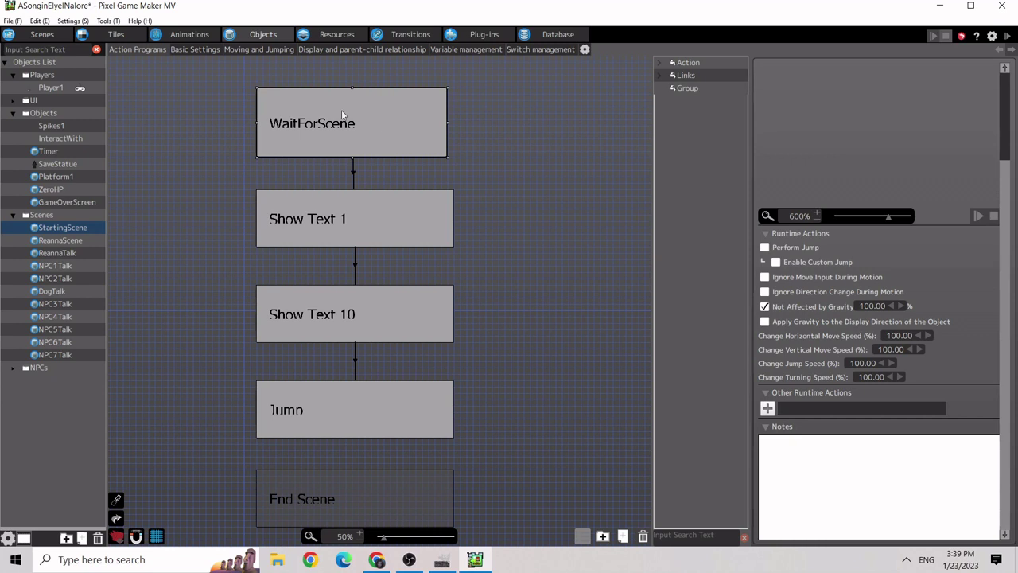
# Save the project from the scene editor and test play the starting cutscene, advancing past the first dialogue text.
pyautogui.click(42, 34)
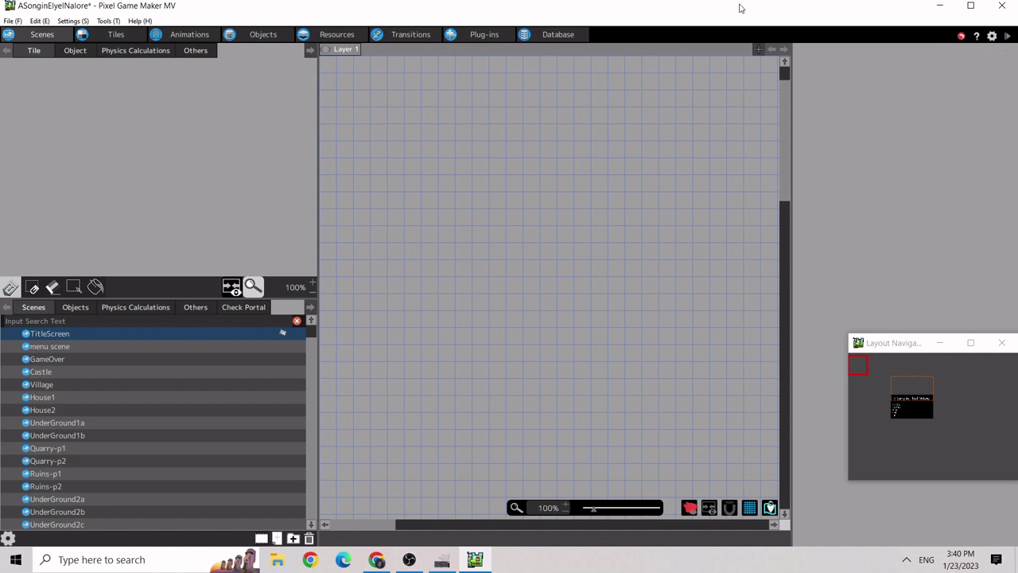
pyautogui.hotkey('ctrl', 's')
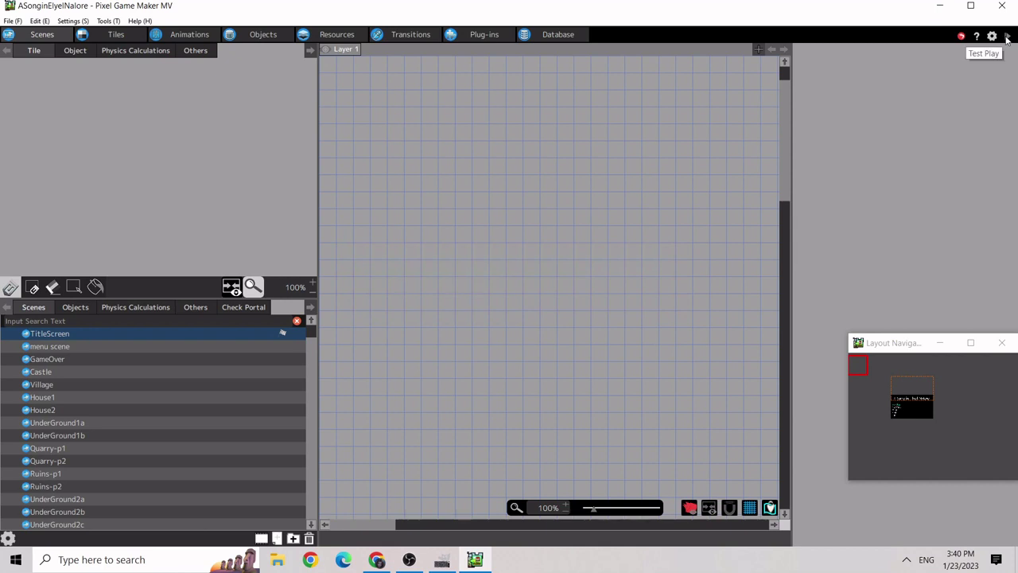
pyautogui.click(1007, 38)
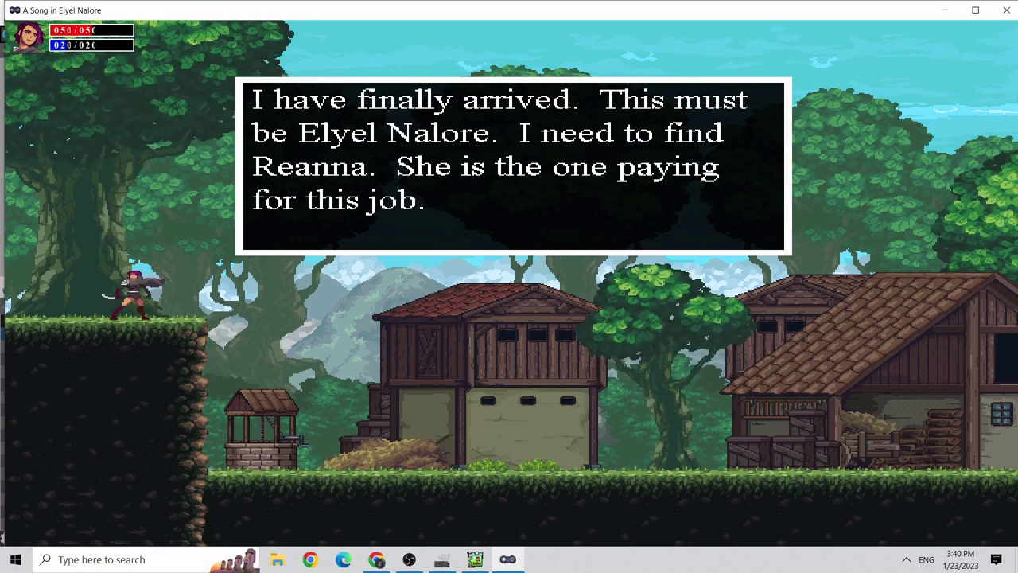
pyautogui.press('Return')
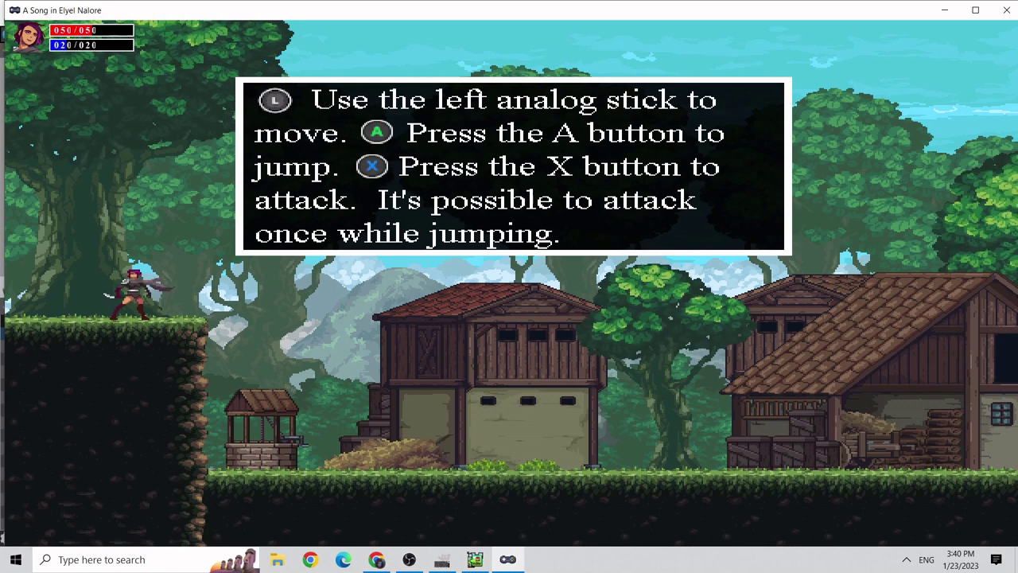
# Dismiss the controls hint and test the player's movement and jumping around the starting ledge.
pyautogui.press('Return')
pyautogui.press('Right')
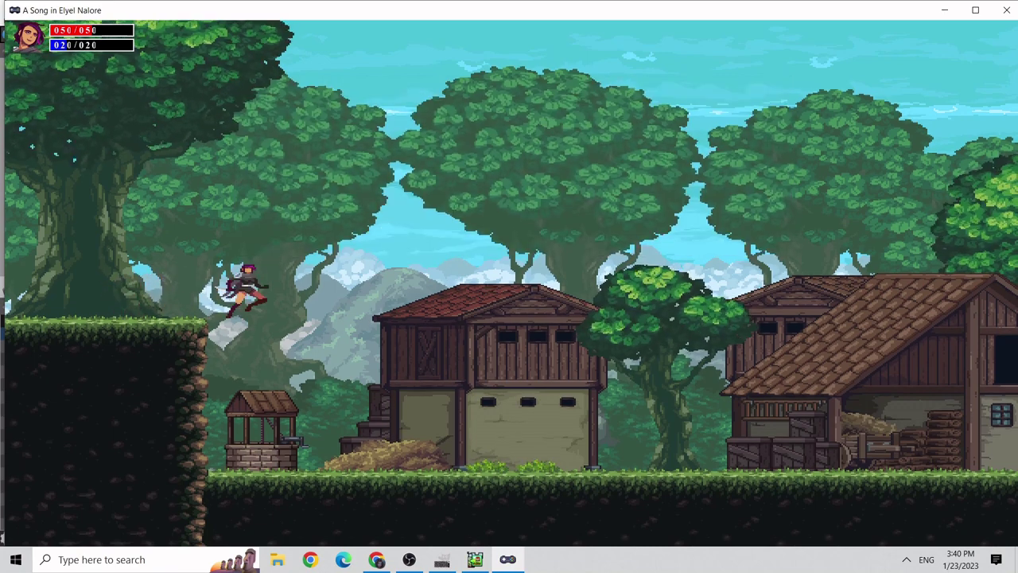
pyautogui.press('Right')
pyautogui.press('Left')
pyautogui.press('space')
pyautogui.press('Left')
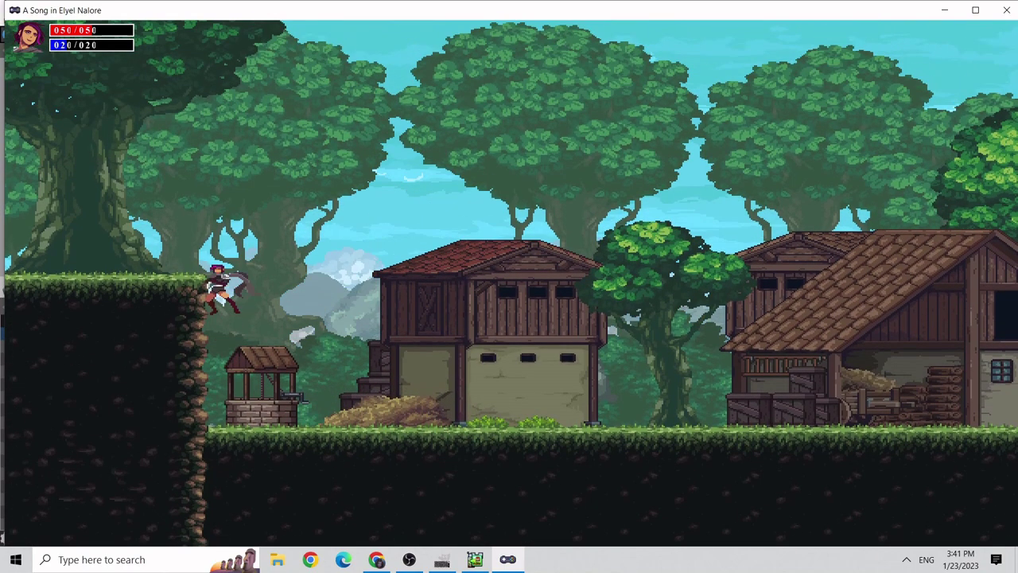
pyautogui.press('space')
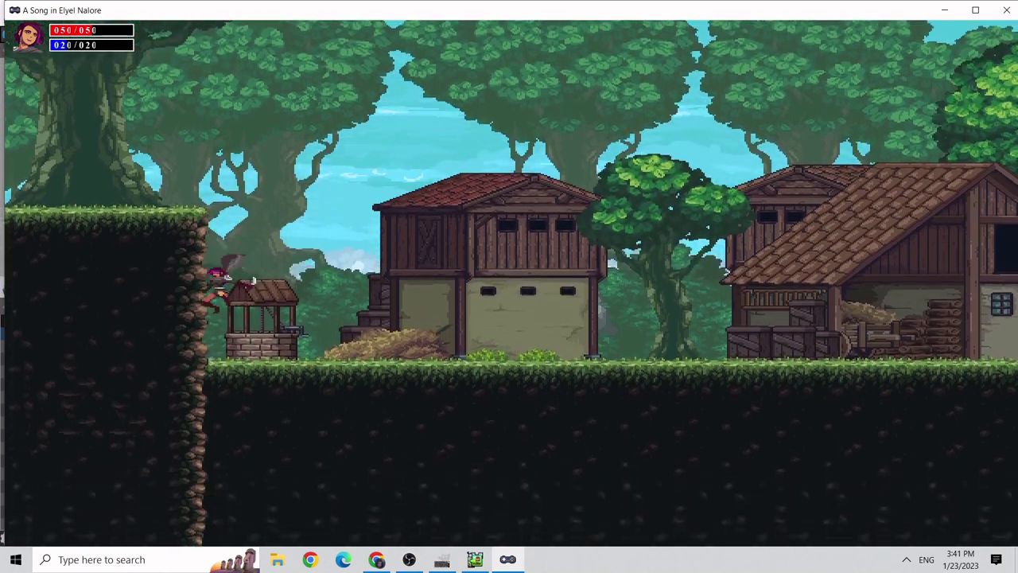
# Run the player through the village and jump up the stepped cliffs to the ruined stone arch.
pyautogui.press('Right')
pyautogui.press('Right')
pyautogui.press('Right')
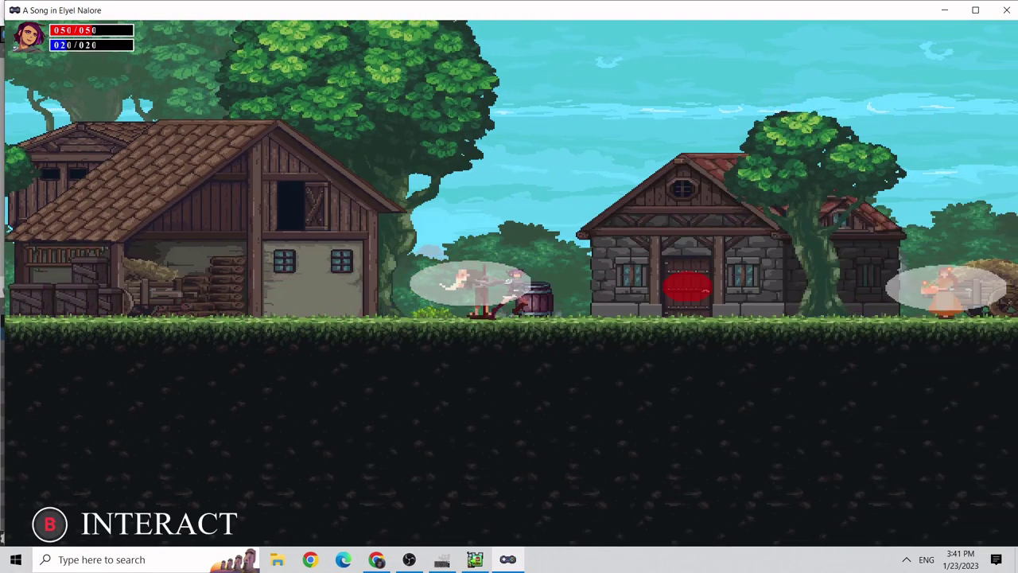
pyautogui.press('Right')
pyautogui.press('Right')
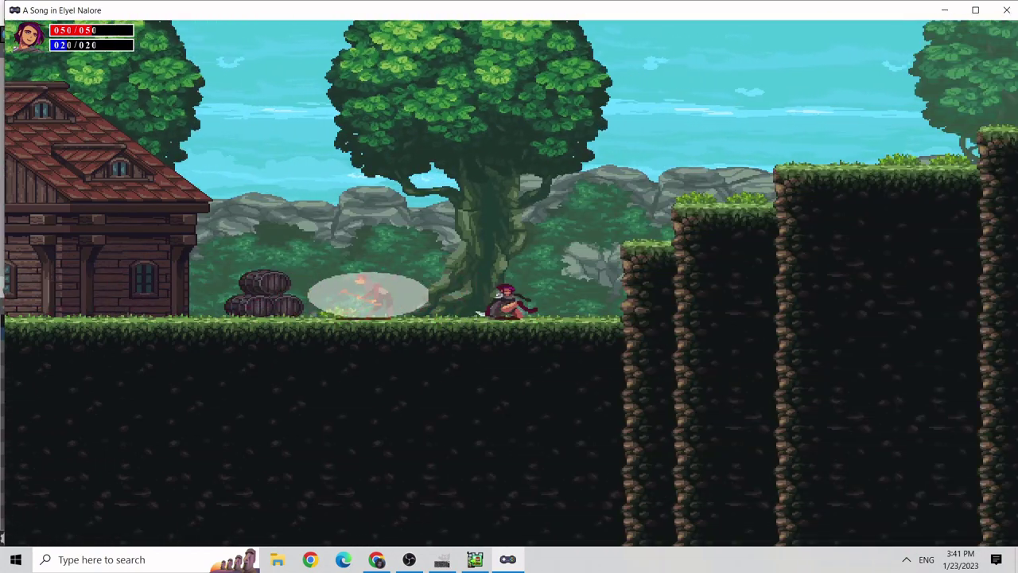
pyautogui.press('space')
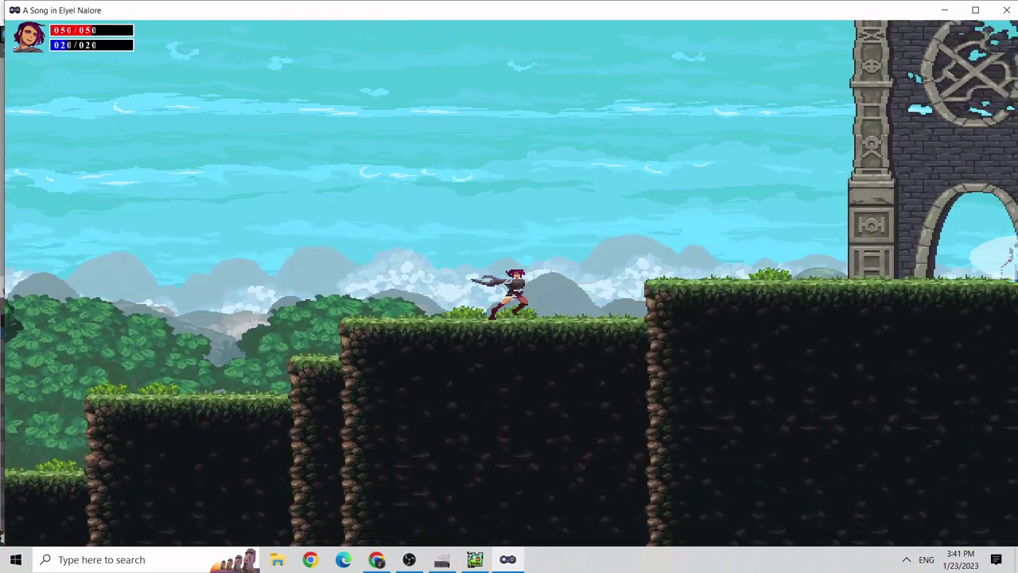
pyautogui.press('Right')
pyautogui.press('space')
pyautogui.press('Right')
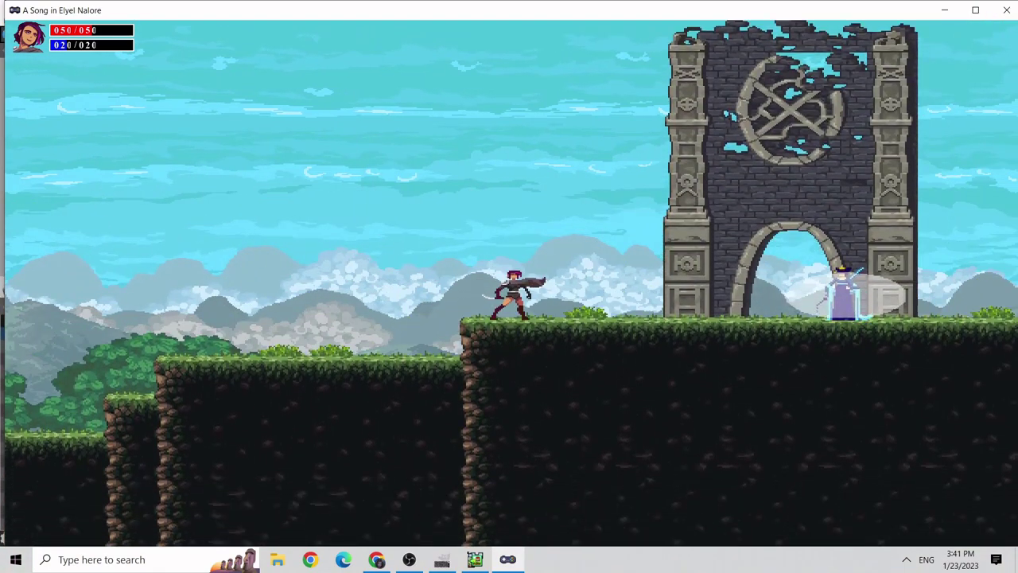
# Talk to the NPC under the stone arch and advance through the dialogue.
pyautogui.press('Up')
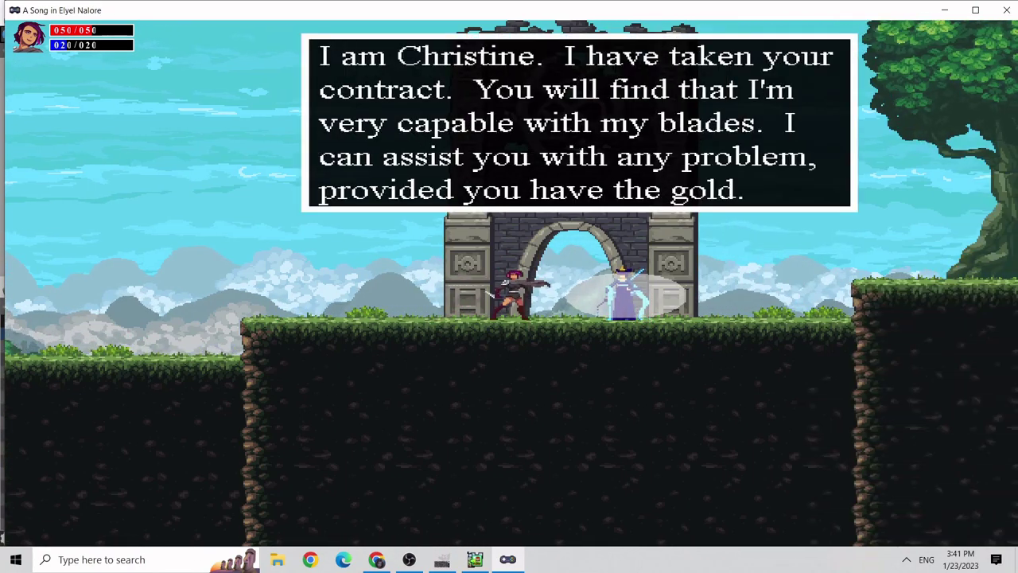
pyautogui.press('Up')
pyautogui.press('Up')
# Take the player back down to the village and test entering and leaving the large wooden house.
pyautogui.press('Left')
pyautogui.press('space')
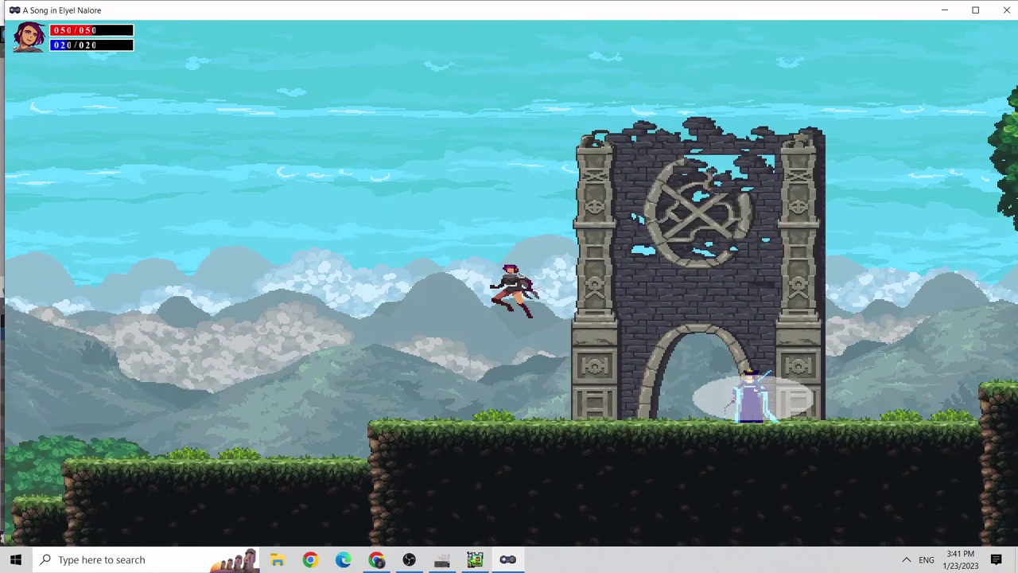
pyautogui.press('Left')
pyautogui.press('space')
pyautogui.press('Left')
pyautogui.press('space')
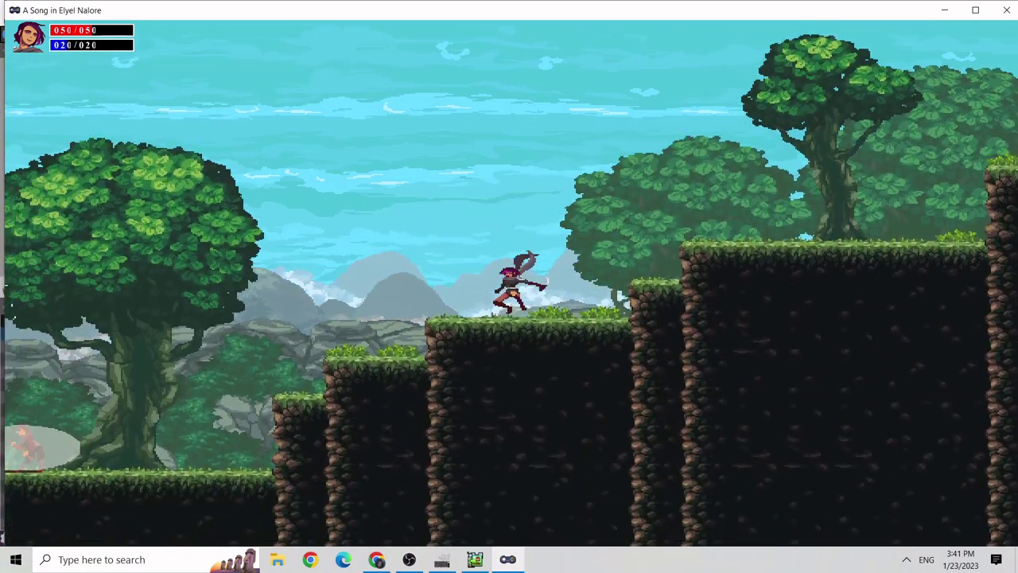
pyautogui.press('space')
pyautogui.press('Left')
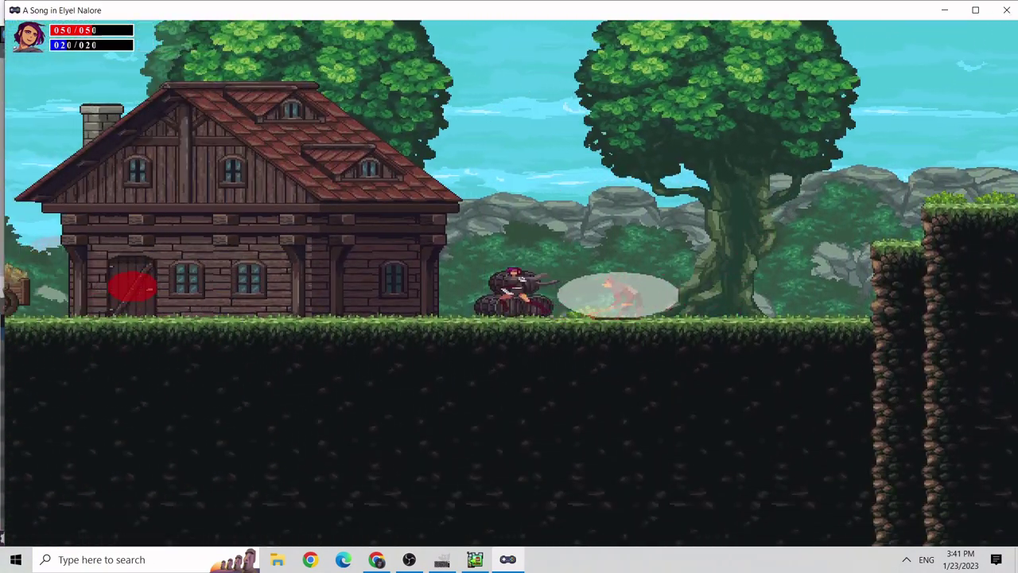
pyautogui.press('Left')
pyautogui.press('Up')
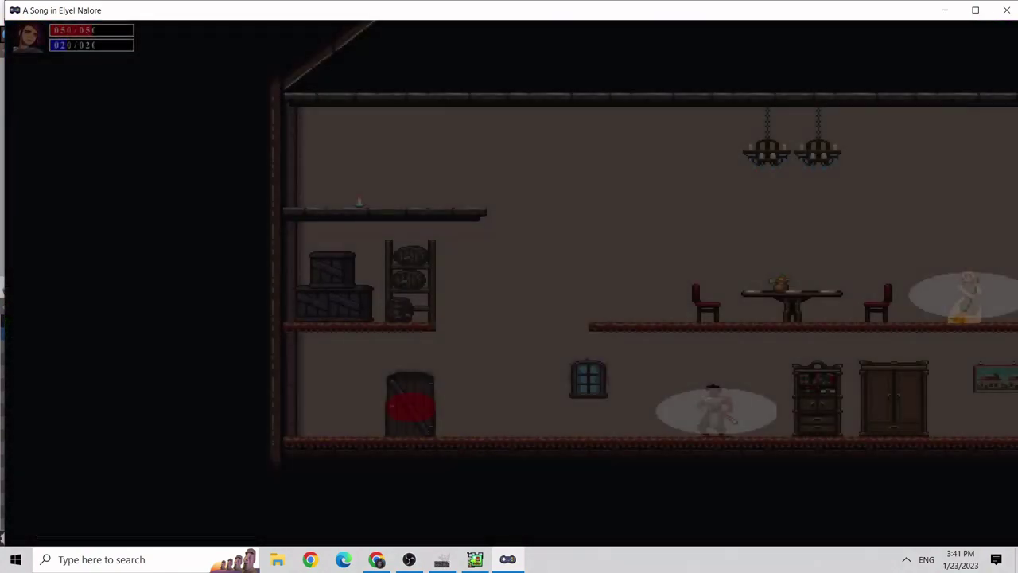
pyautogui.press('Left')
pyautogui.press('Up')
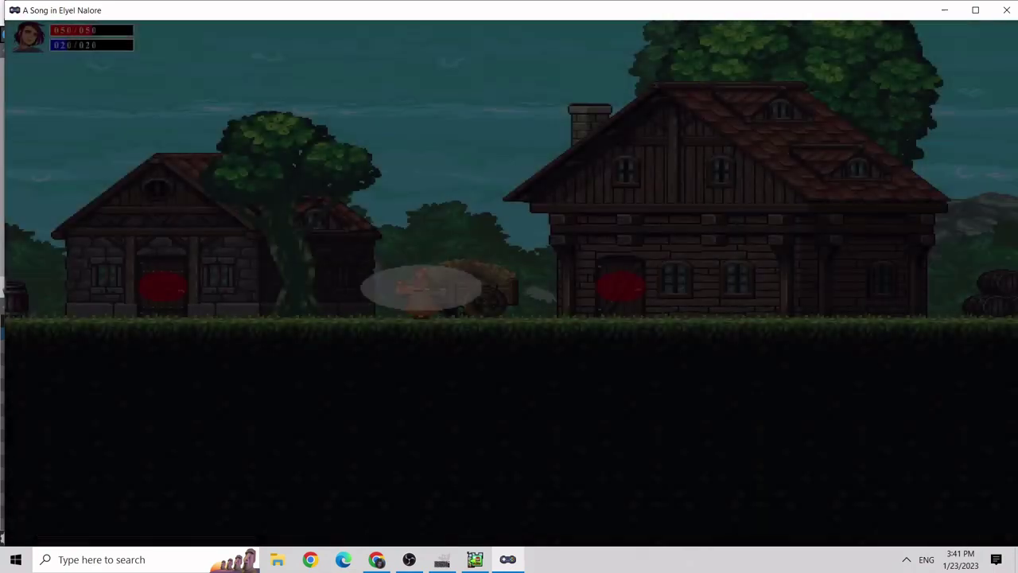
# Climb the stepped cliffs from the wooden house back up to the ruined arch.
pyautogui.press('Right')
pyautogui.press('Right')
pyautogui.press('Right')
pyautogui.press('space')
pyautogui.press('space')
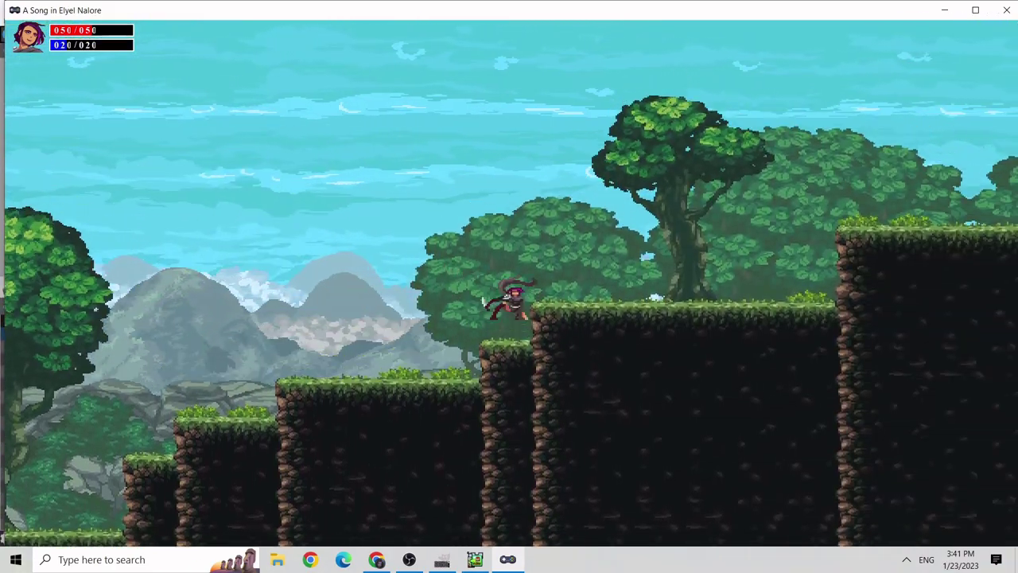
pyautogui.press('Right')
pyautogui.press('space')
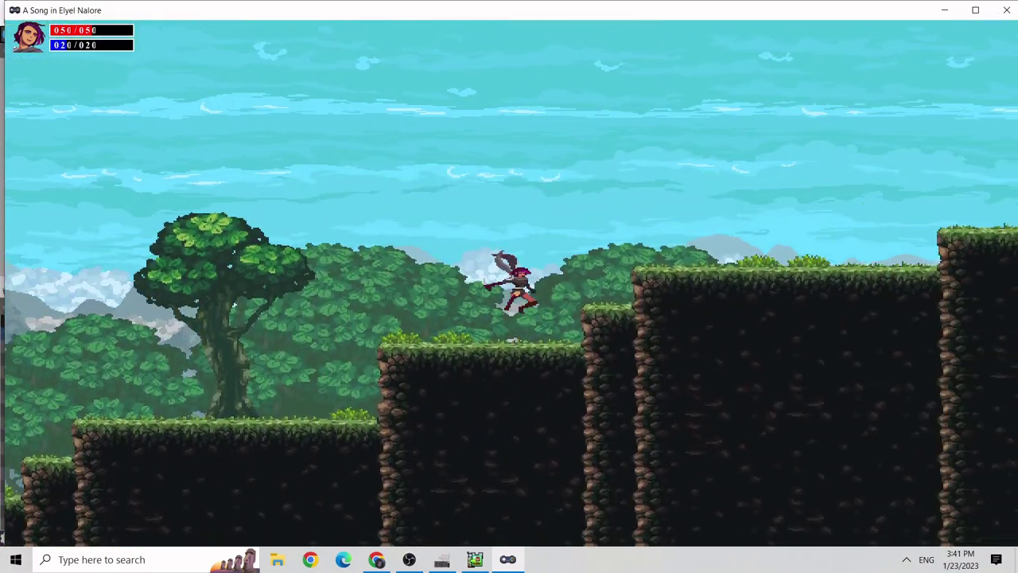
pyautogui.press('Right')
pyautogui.press('space')
pyautogui.press('Right')
pyautogui.press('space')
pyautogui.press('Left')
pyautogui.press('space')
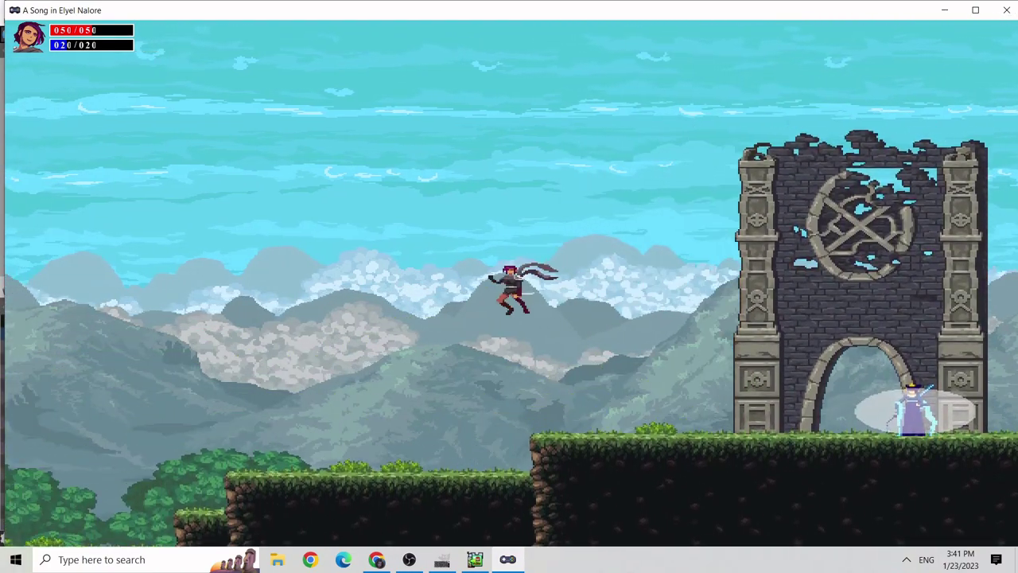
pyautogui.press('Right')
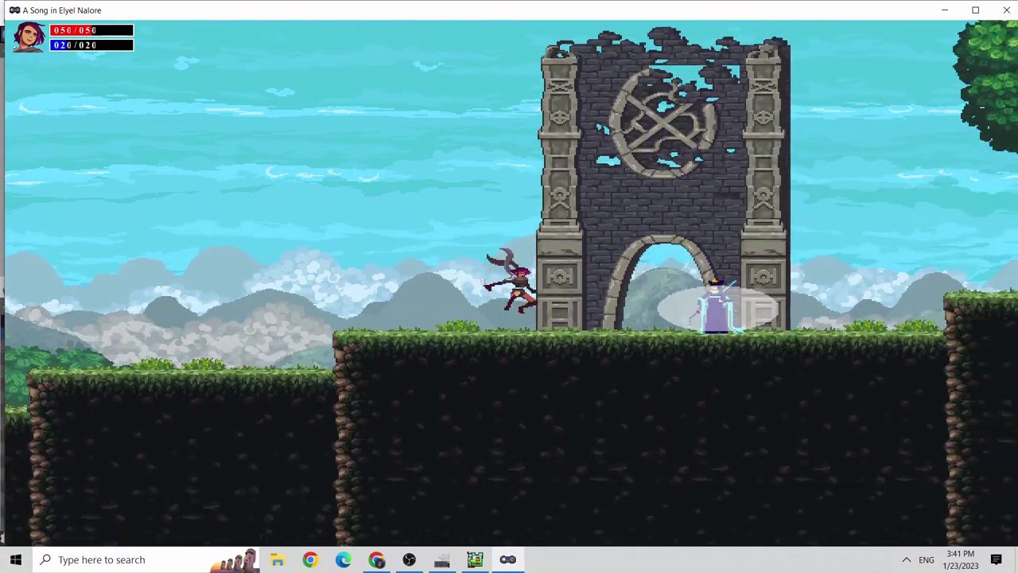
# Test jumping back and forth between the arch ledge and the lower ledge beside it.
pyautogui.press('Left')
pyautogui.press('space')
pyautogui.press('Right')
pyautogui.press('space')
pyautogui.press('Left')
pyautogui.press('space')
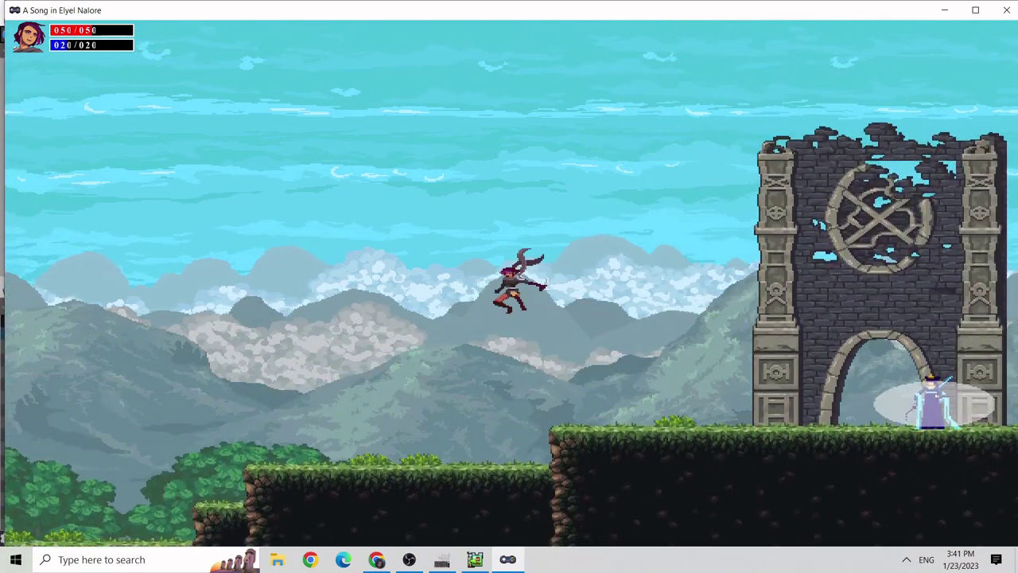
pyautogui.press('space')
pyautogui.press('Right')
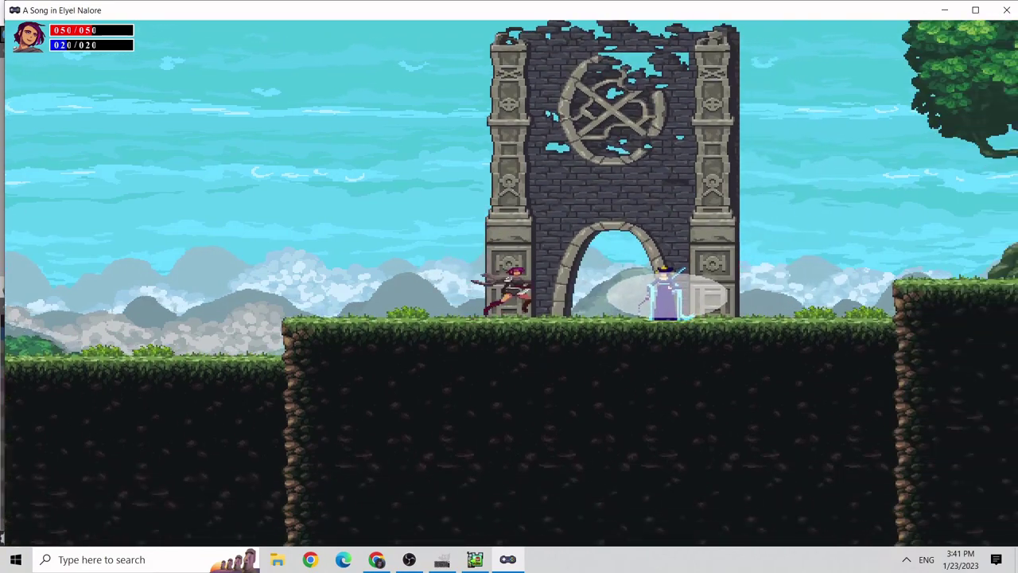
# Move the player past the arch to the save statue and interact with it.
pyautogui.press('space')
pyautogui.press('Right')
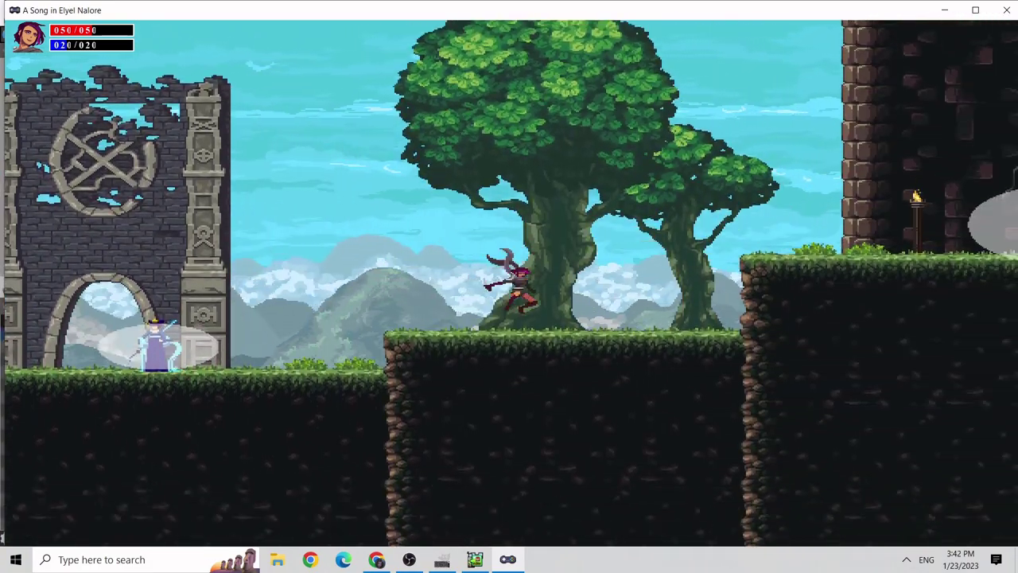
pyautogui.press('space')
pyautogui.press('Right')
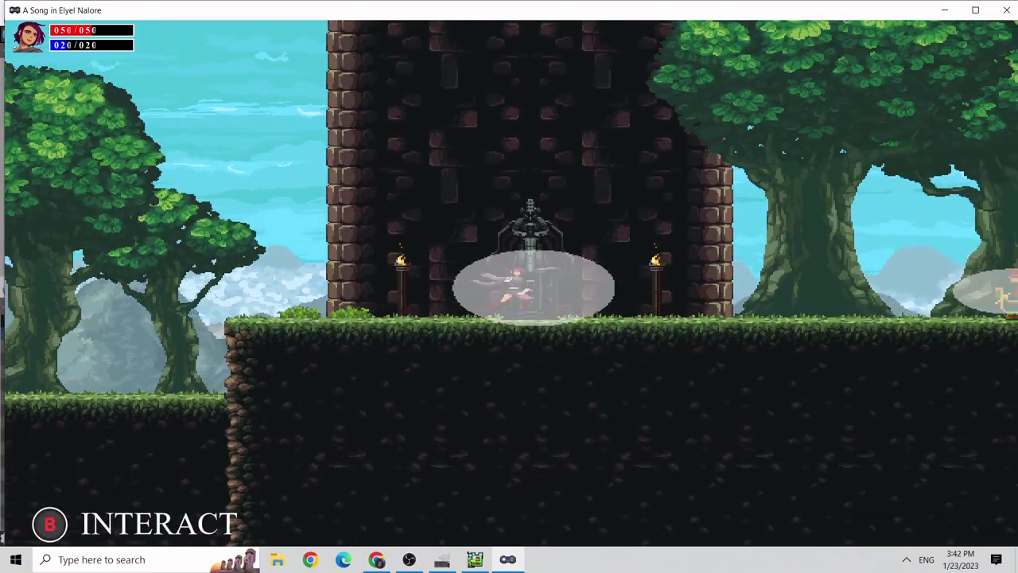
pyautogui.press('e')
pyautogui.press('Return')
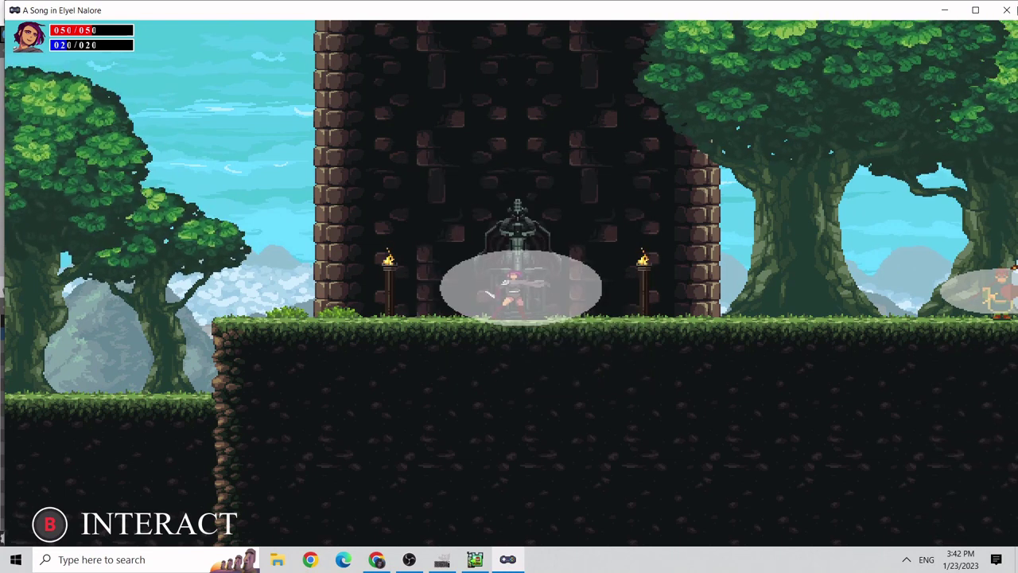
# End the test play, select StartingScene in the Village scene, and show its action program in the object editor.
pyautogui.click(1006, 10)
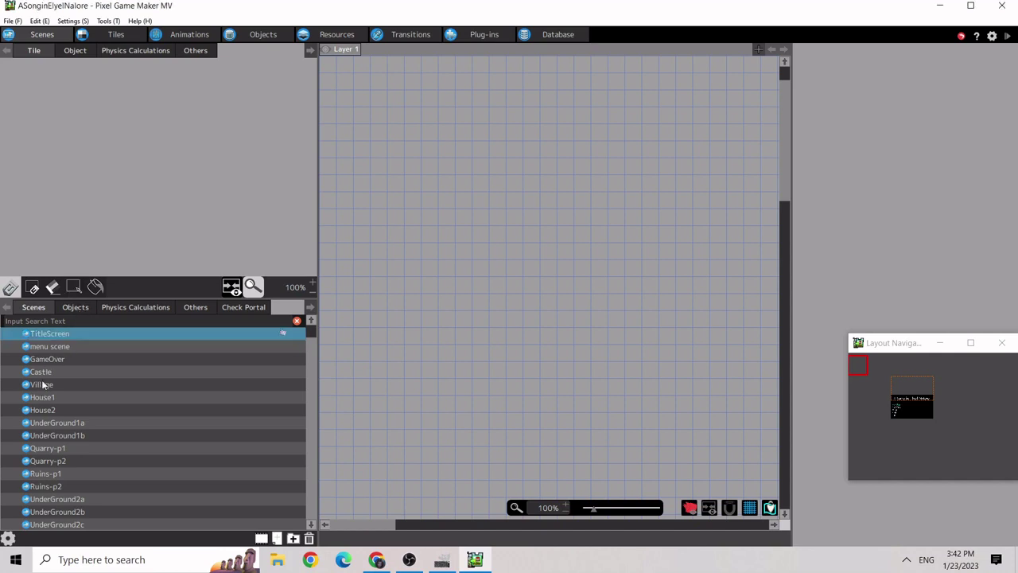
pyautogui.click(44, 386)
pyautogui.click(74, 306)
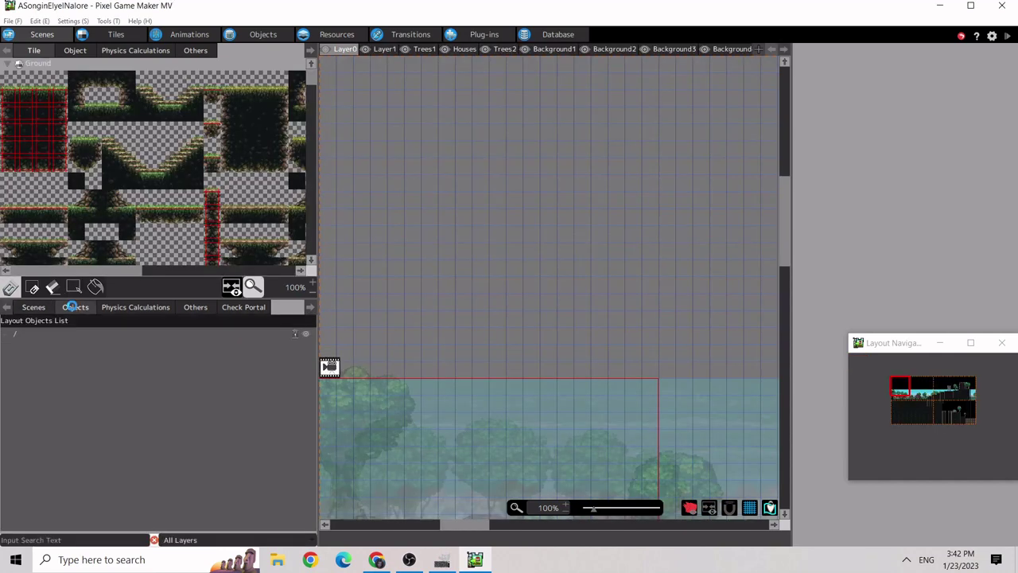
pyautogui.click(62, 347)
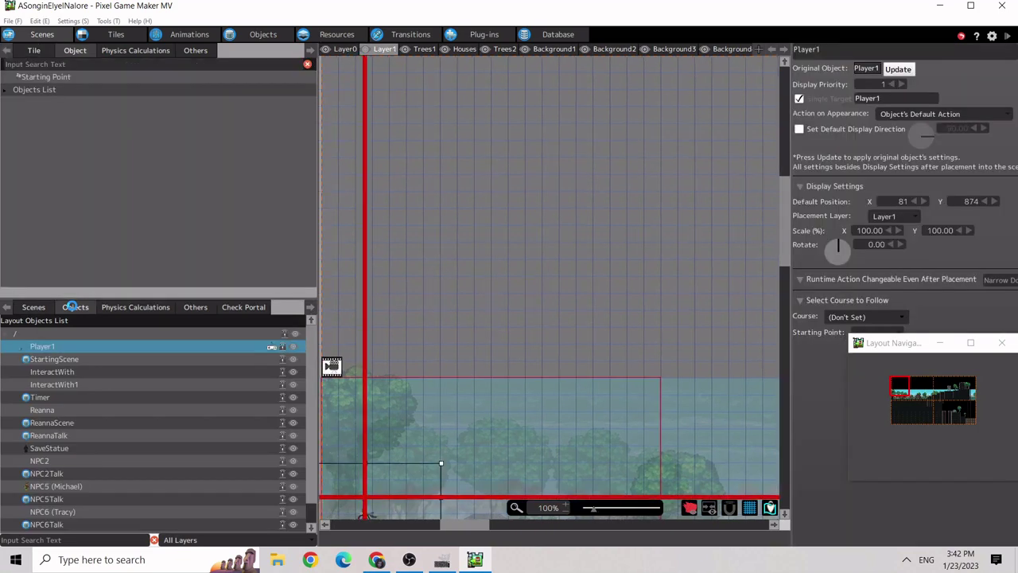
pyautogui.click(63, 359)
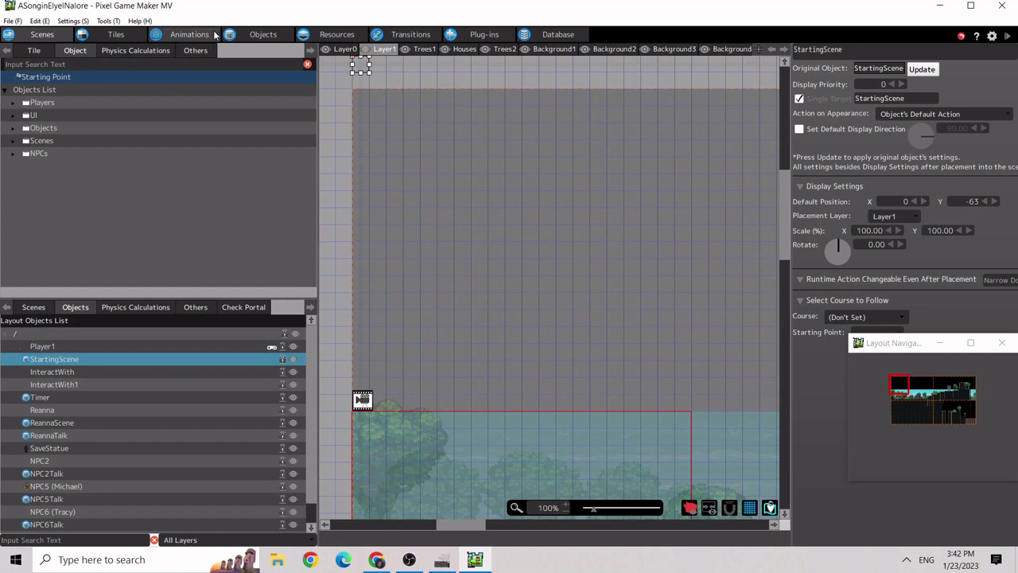
pyautogui.click(257, 37)
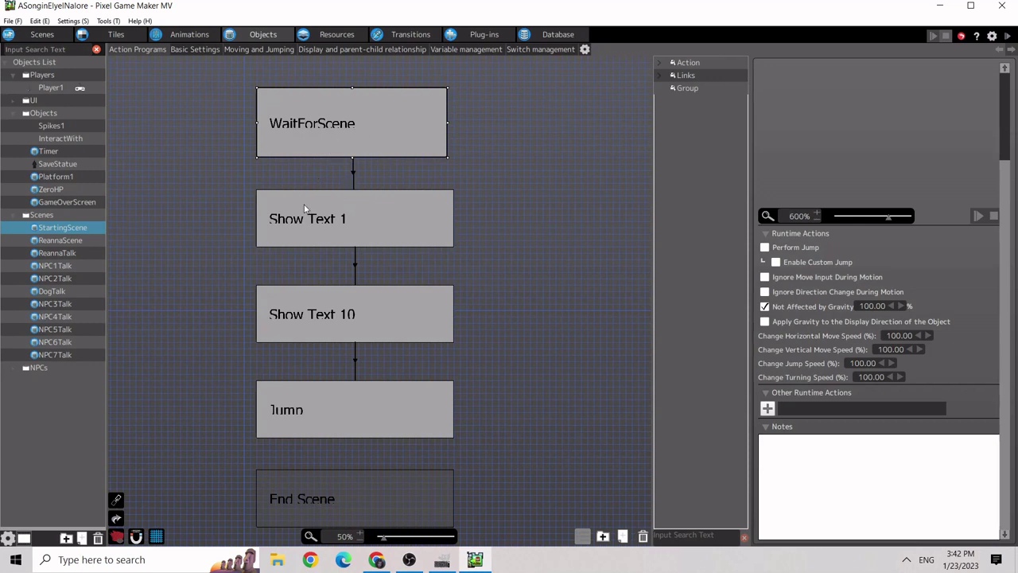
# Inspect Show Text 1's Display Image settings and the conditions of its link to Show Text 10.
pyautogui.click(345, 232)
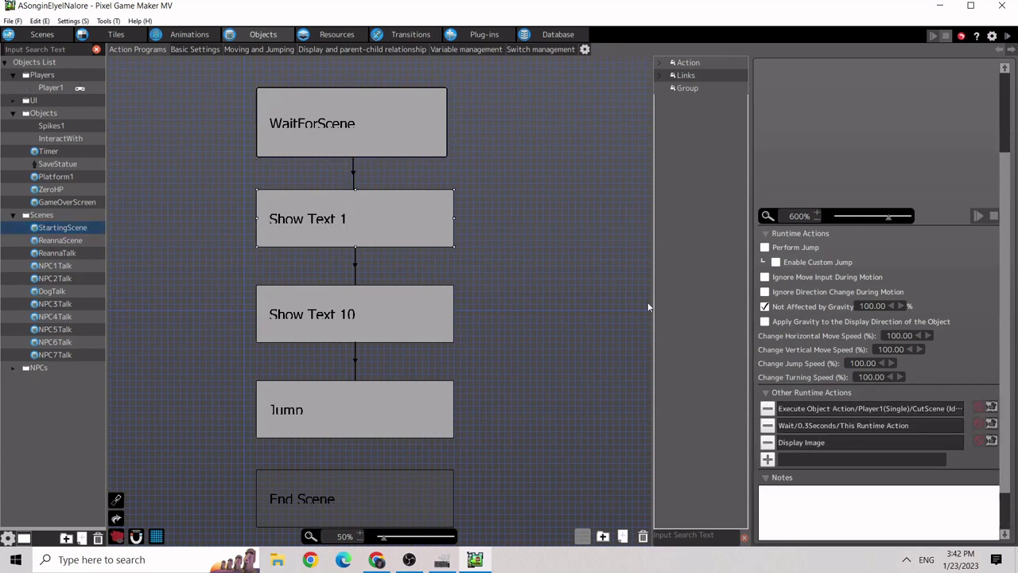
pyautogui.doubleClick(823, 441)
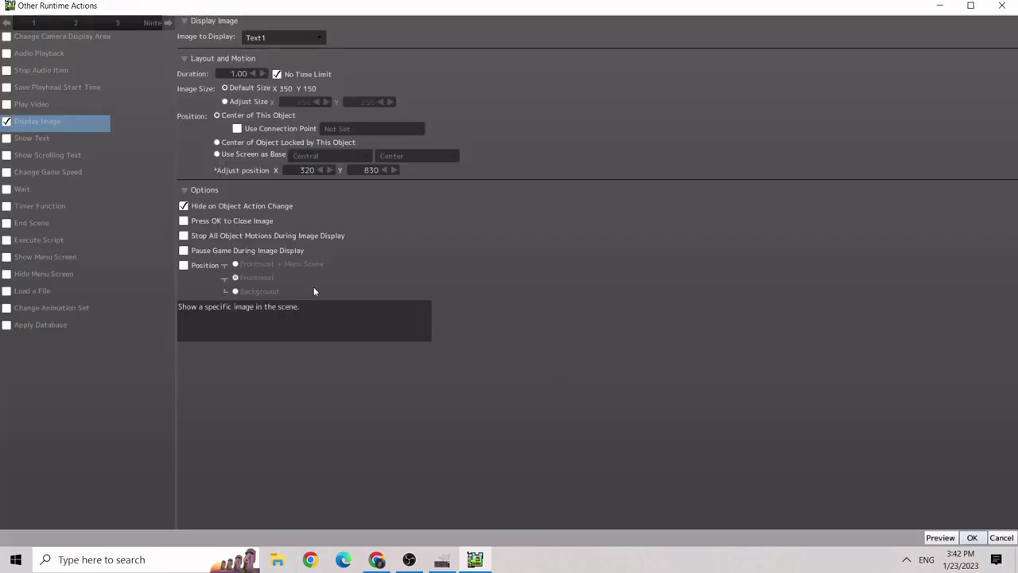
pyautogui.click(970, 537)
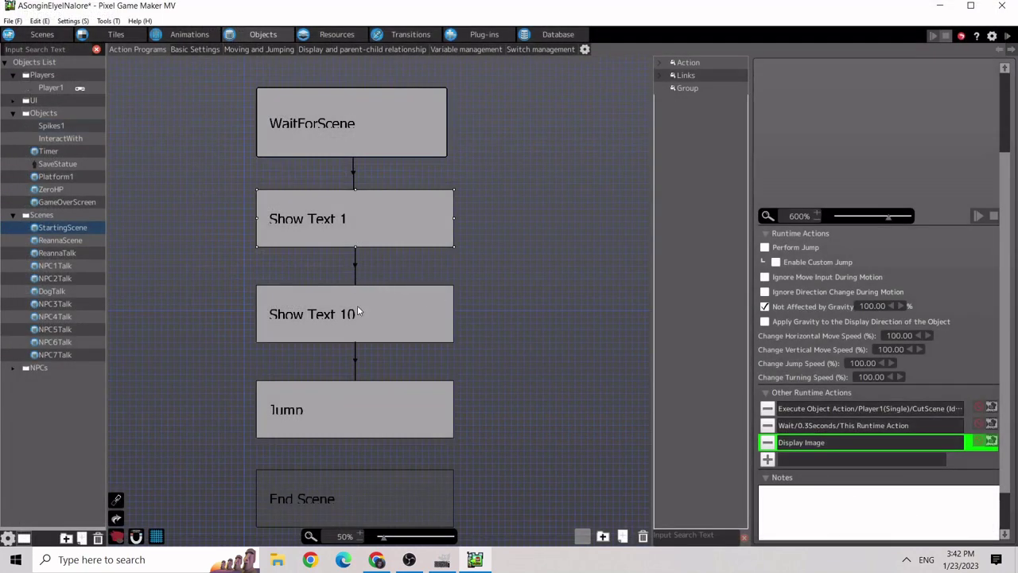
pyautogui.click(356, 267)
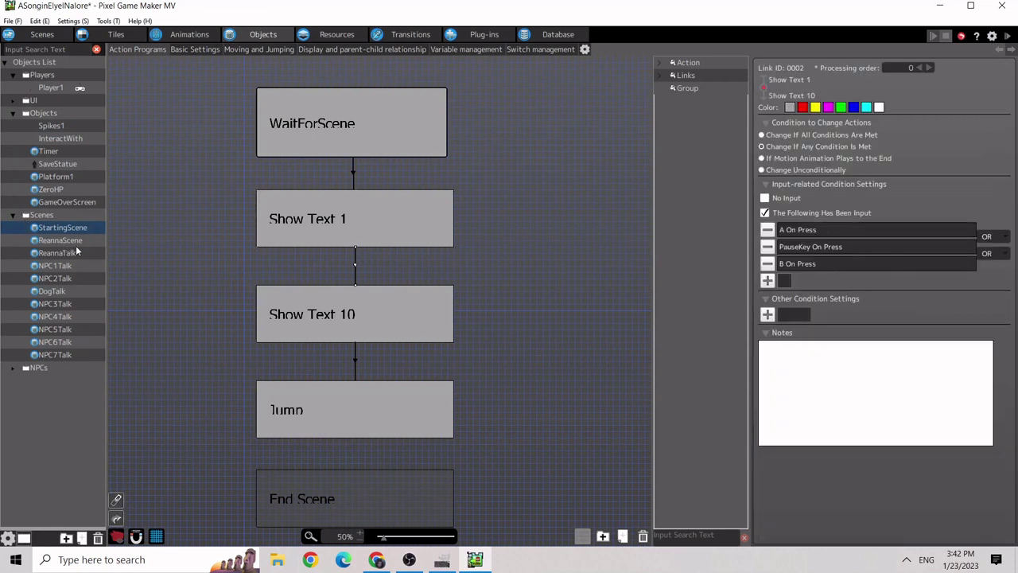
# Review the Jump action's first Execute Object Action and first Move Object settings, and save the project.
pyautogui.click(342, 422)
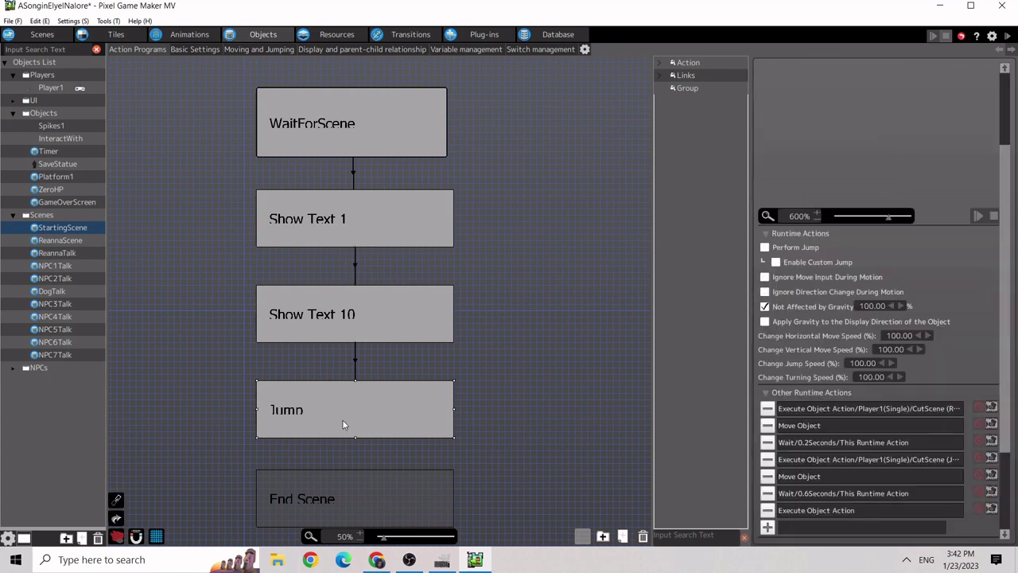
pyautogui.doubleClick(823, 412)
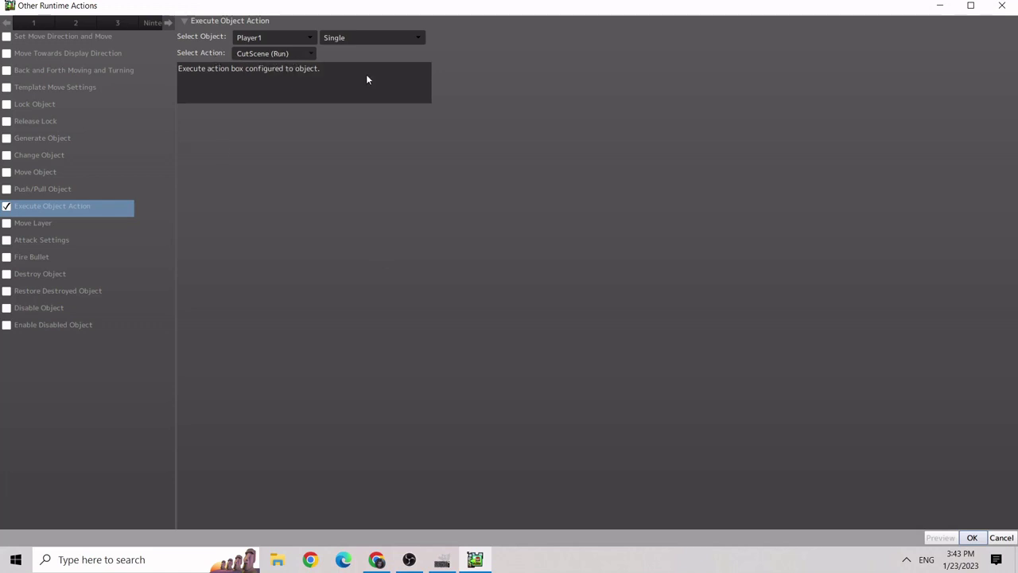
pyautogui.click(971, 538)
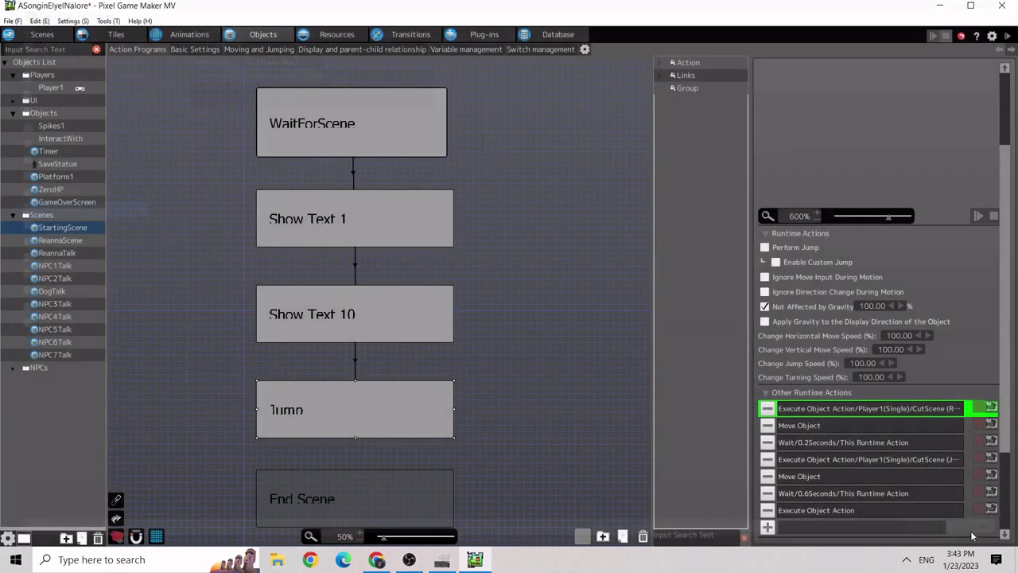
pyautogui.doubleClick(827, 425)
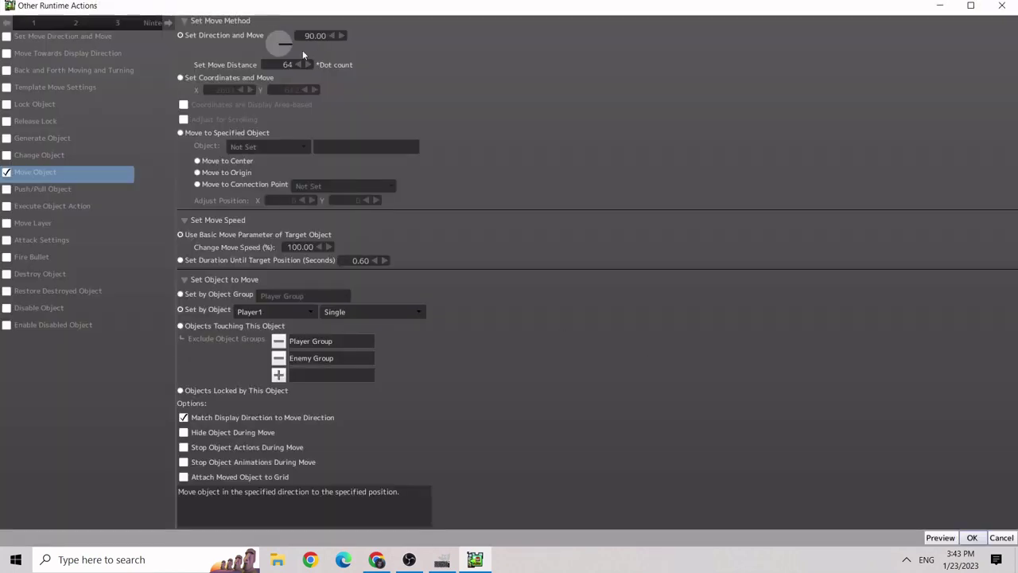
pyautogui.click(972, 537)
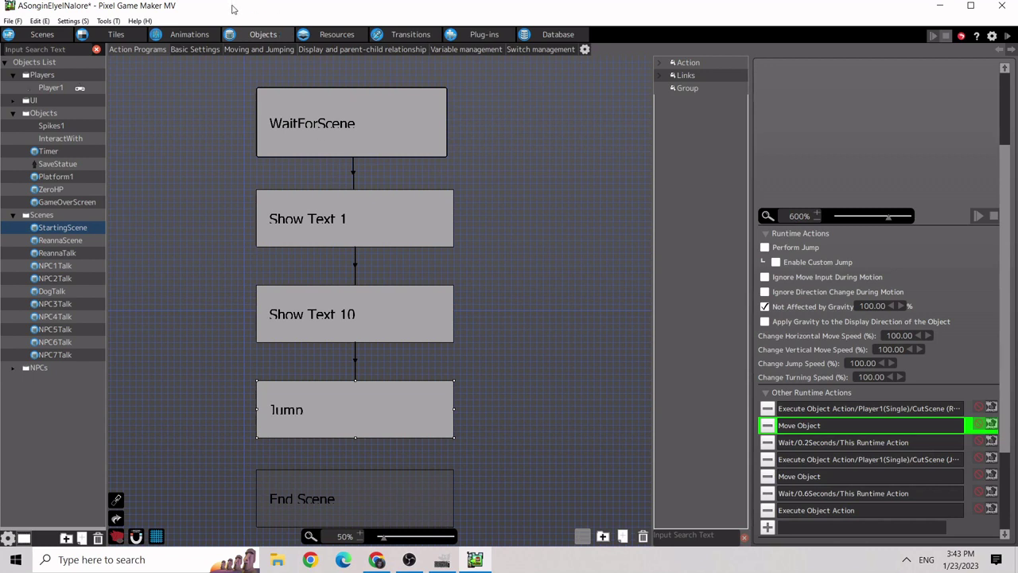
pyautogui.hotkey('ctrl', 's')
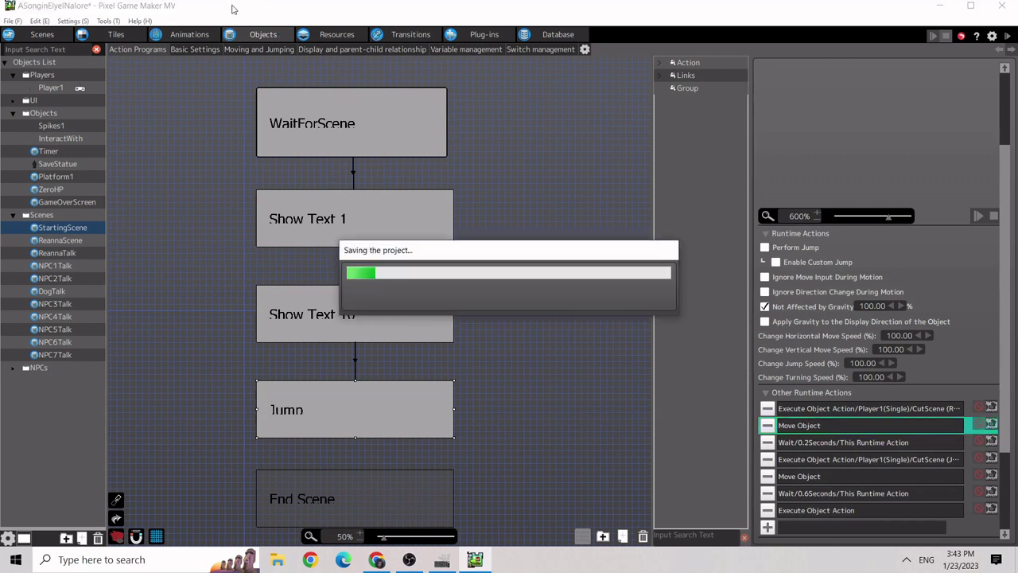